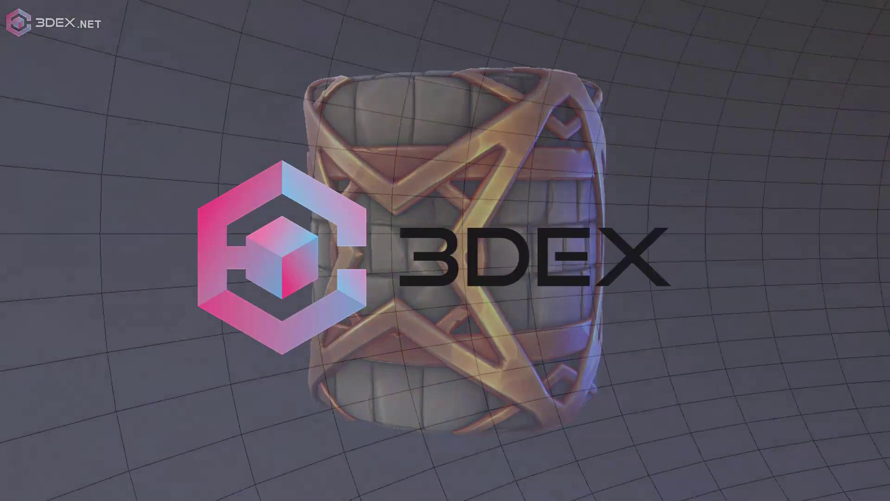
Add a Tile Random pattern node to the graph
key("space")
type("tile")
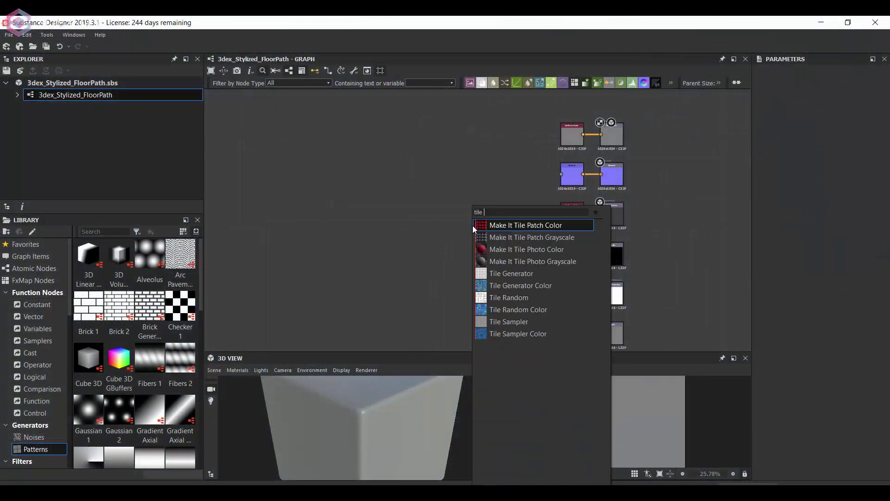
left_click(492, 296)
scroll(482, 218, "up", 3)
scroll(816, 232, "down", 2)
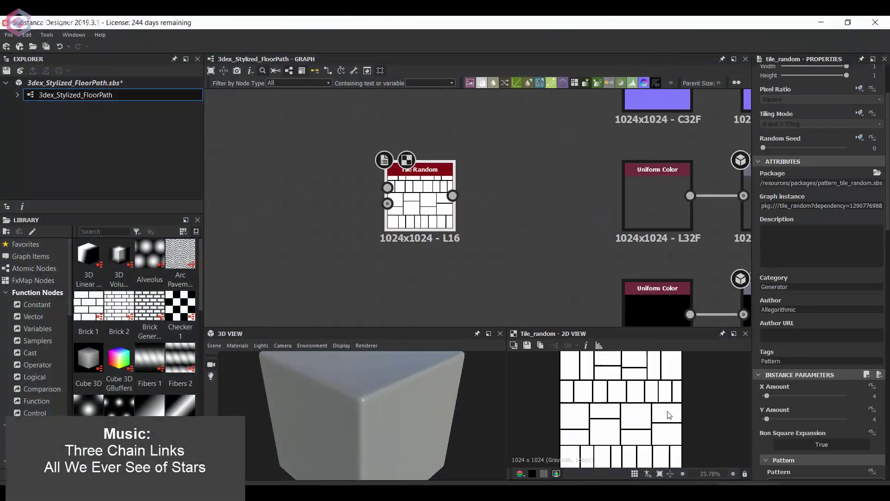
scroll(788, 269, "down", 3)
scroll(817, 364, "down", 2)
scroll(800, 387, "down", 3)
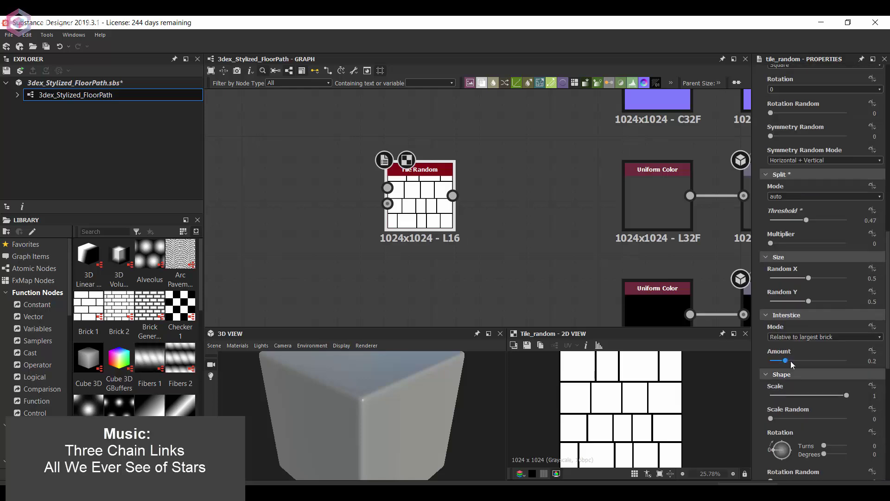
Add a Flood Fill node after Tile Random
key("space")
type("flood fill")
key("Return")
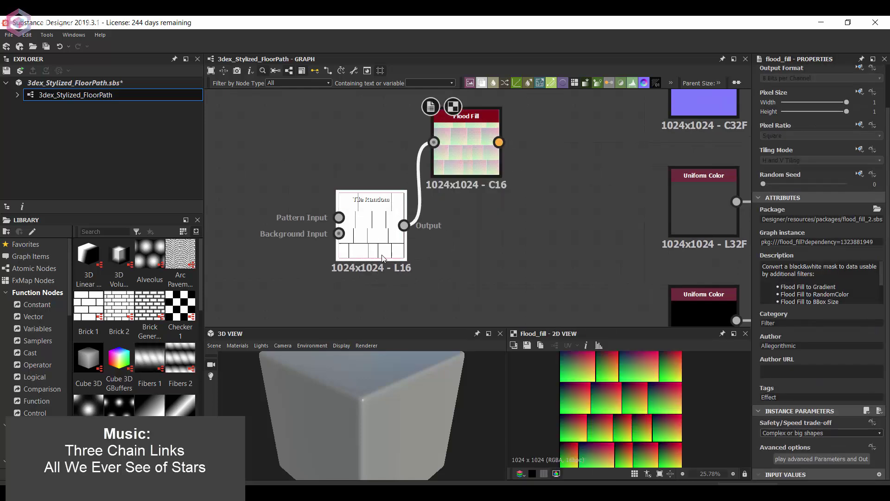
scroll(805, 341, "down", 3)
scroll(811, 320, "down", 2)
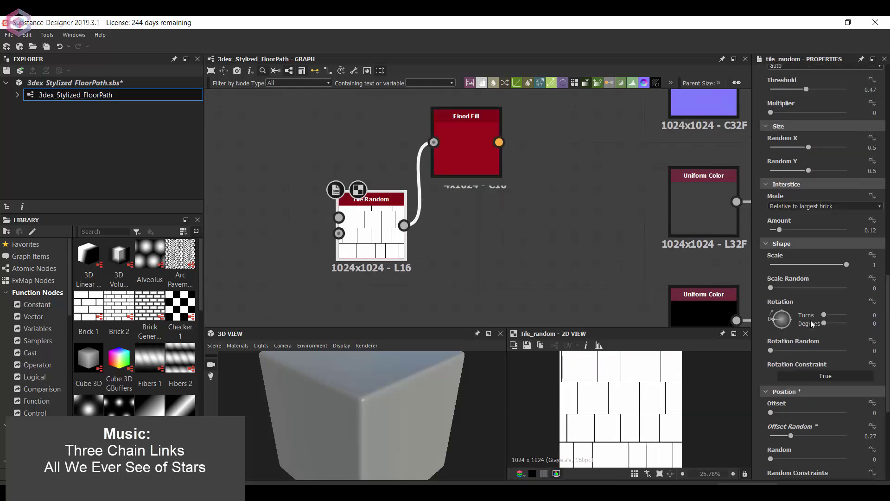
scroll(788, 355, "down", 2)
Add a Non Uniform Blur Grayscale with raised intensity, anisotropy and blade count
key("space")
type("non uniform")
key("Return")
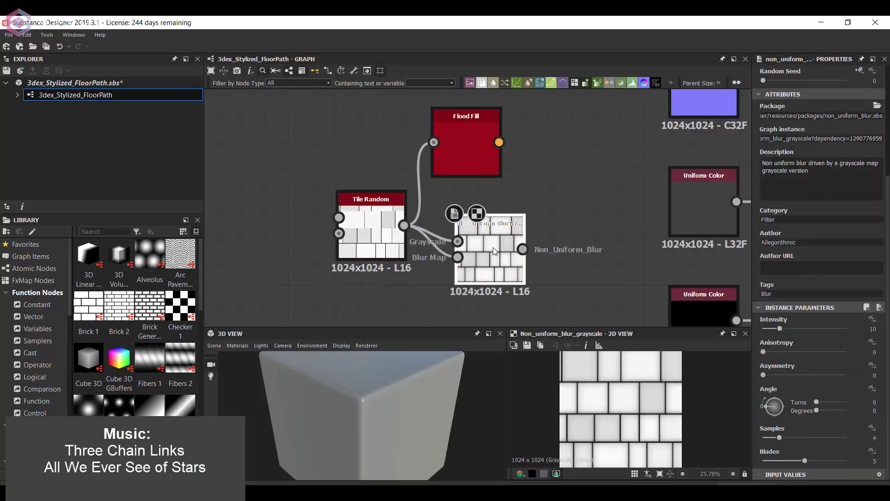
left_click(789, 329)
left_click_drag(789, 329, 793, 328)
left_click_drag(805, 460, 847, 461)
left_click_drag(763, 351, 797, 351)
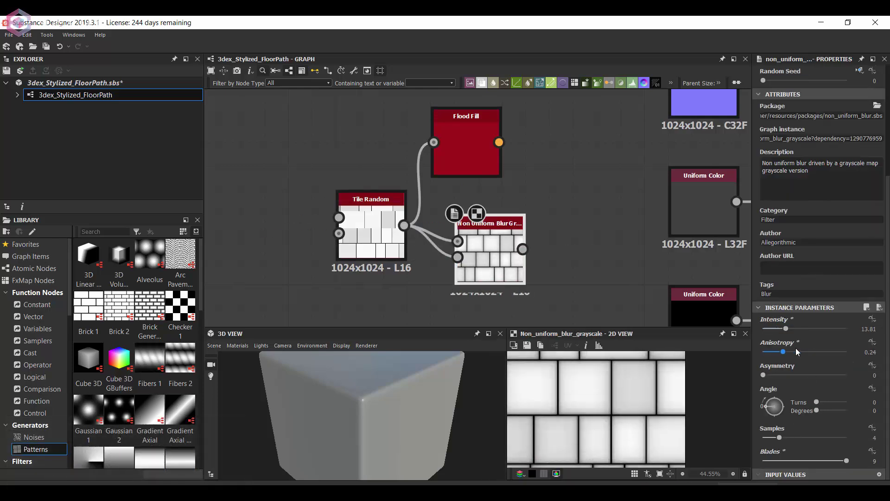
Wire the blurred tiles into the Normal node at intensity 8
scroll(464, 209, "down", 2)
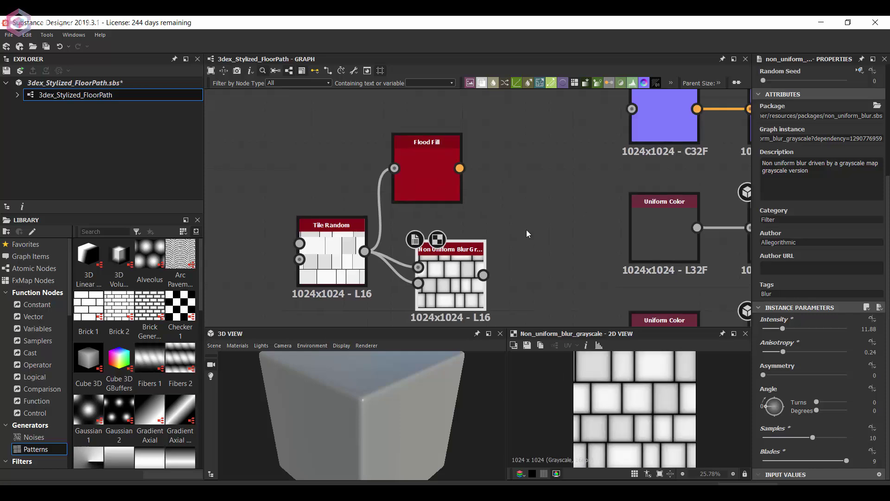
left_click_drag(496, 260, 600, 145)
left_click(622, 154)
left_click_drag(790, 266, 805, 266)
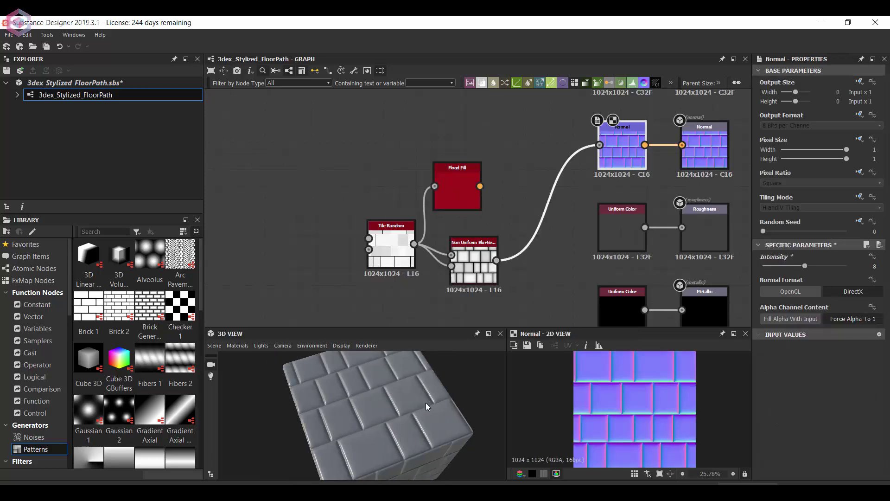
Lower the Non Uniform Blur intensity slightly and select the Flood Fill node
left_click(473, 267)
scroll(816, 278, "down", 5)
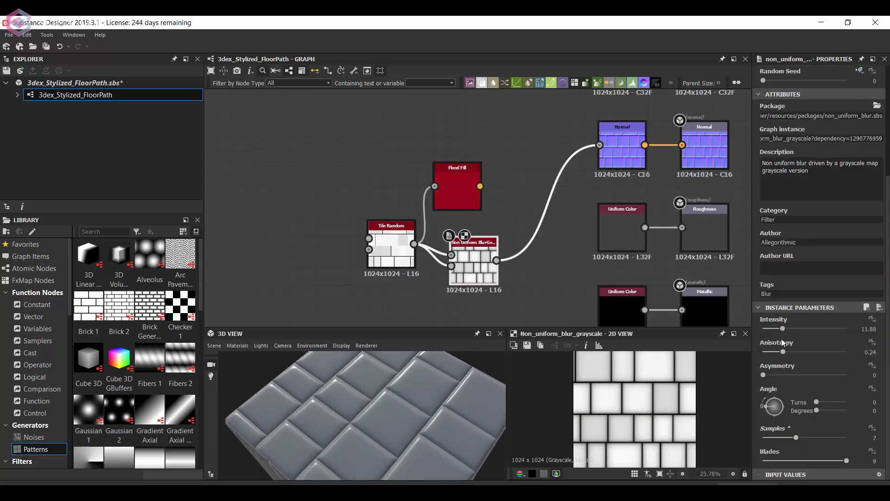
left_click_drag(781, 328, 769, 328)
middle_click_drag(603, 209, 519, 184)
left_click(443, 179)
Add a Flood Fill to Gradient node from the Flood Fill output
left_click_drag(472, 175, 564, 196)
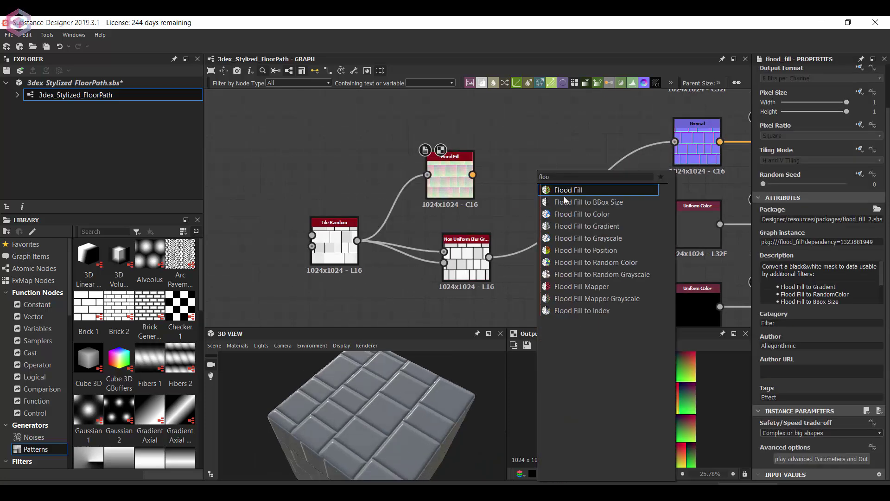
left_click(575, 241)
scroll(816, 408, "down", 3)
left_click_drag(763, 360, 802, 362)
middle_click_drag(531, 176, 586, 179)
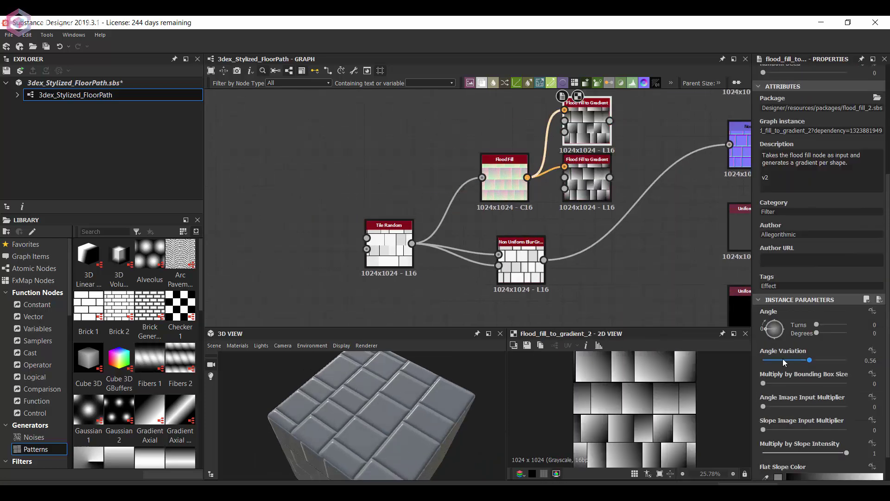
scroll(495, 152, "up", 1)
Blend the second gradient in Min (Darken) mode at 0.45 opacity
left_click_drag(485, 213, 530, 213)
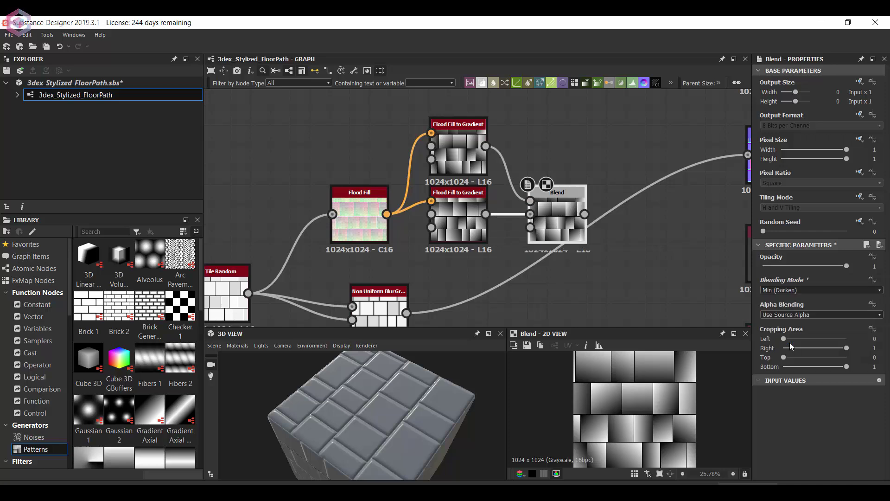
left_click(772, 266)
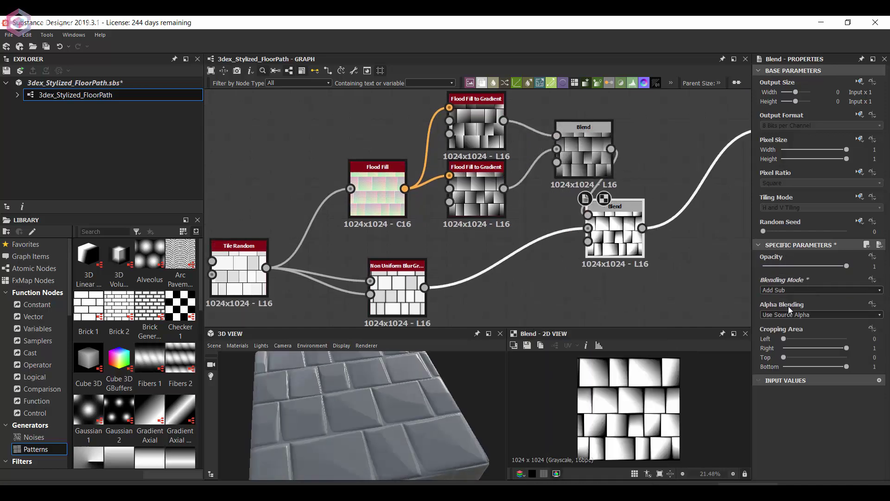
key("Down")
key("Down")
left_click_drag(353, 418, 405, 412)
key("Down")
key("Down")
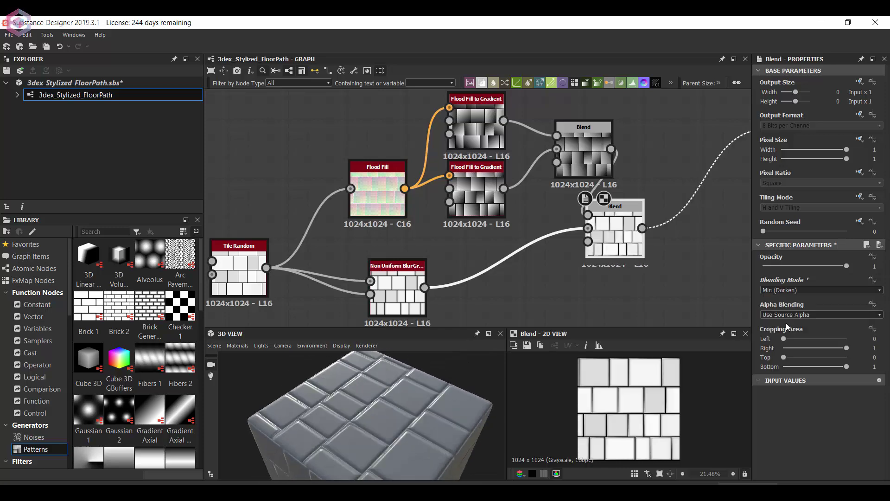
left_click_drag(497, 410, 418, 394)
left_click(801, 266)
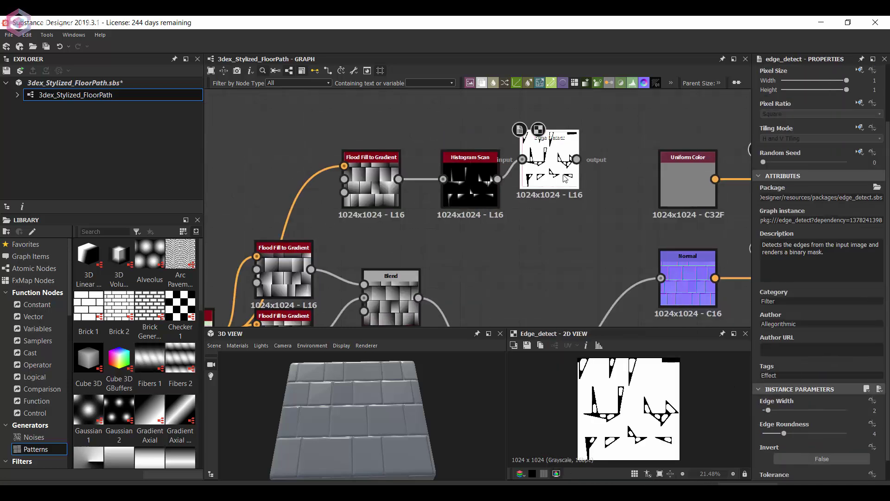
type("edge se")
Add an Edge Select node after Histogram Scan and adjust its settings
left_click(585, 215)
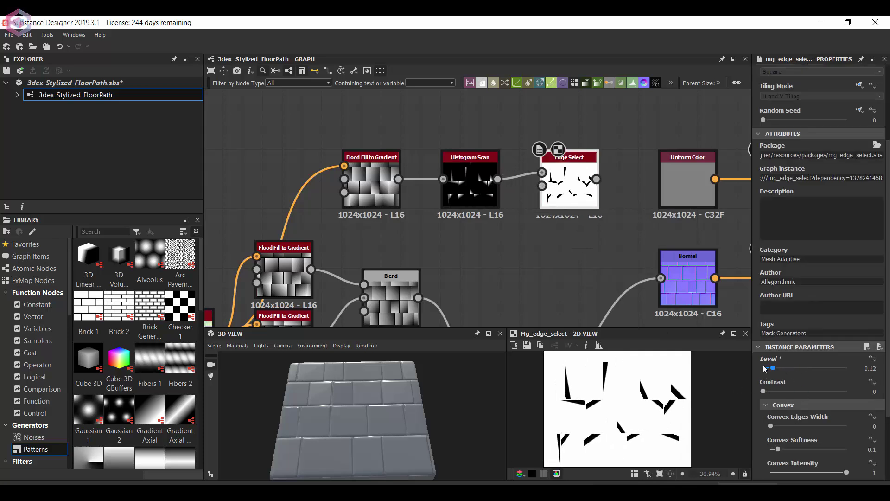
scroll(783, 450, "down", 3)
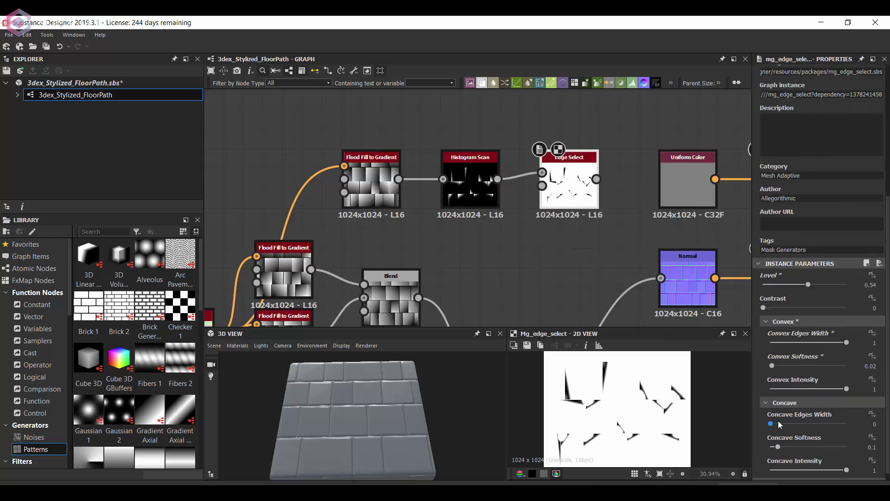
left_click_drag(778, 447, 783, 448)
scroll(784, 459, "down", 1)
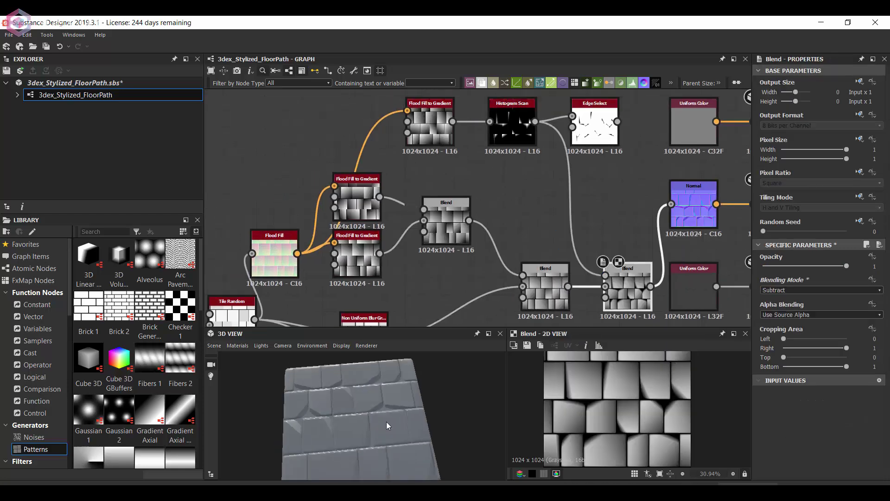
Set the last Blend node to Multiply with opacity lowered to 0.07
scroll(389, 174, "down", 3)
key("space")
type("a")
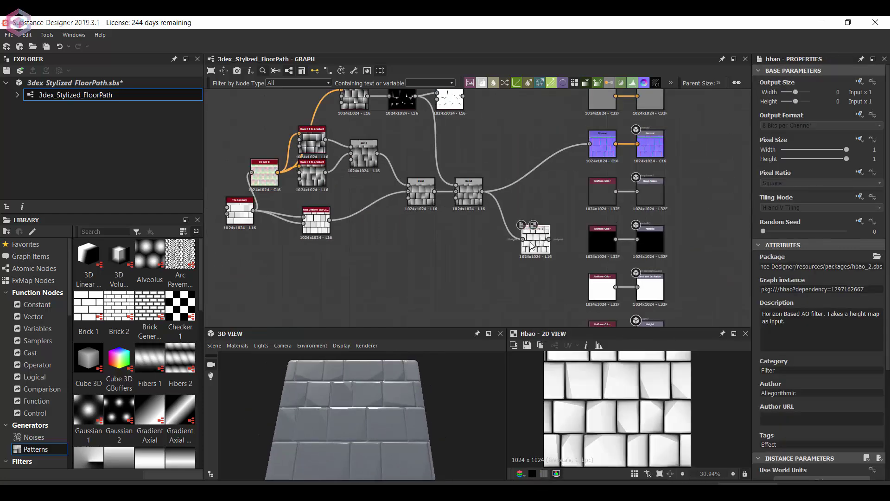
scroll(510, 232, "up", 3)
left_click_drag(371, 418, 445, 386)
middle_click_drag(371, 163, 473, 292)
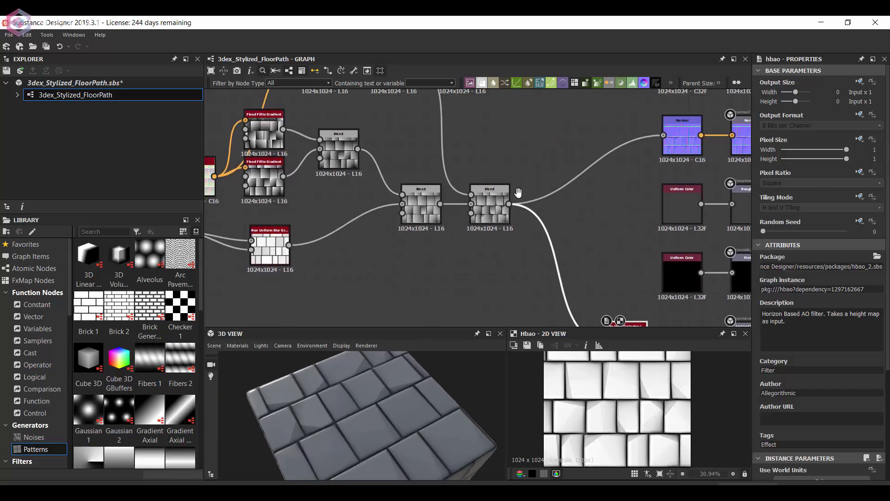
left_click(546, 232)
left_click(797, 290)
left_click(797, 308)
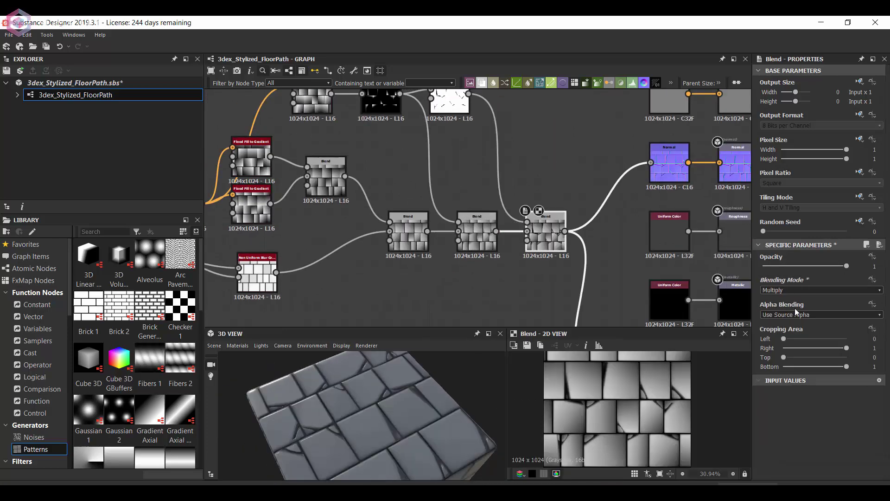
left_click_drag(847, 266, 784, 267)
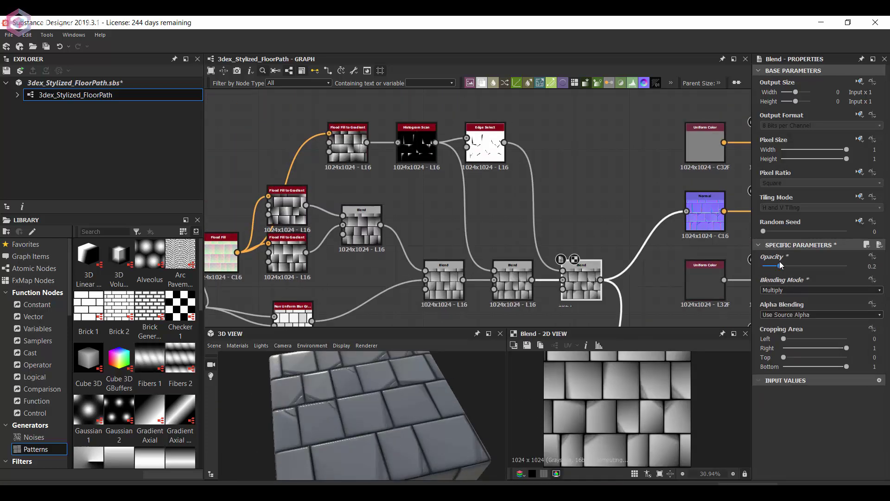
Add a Bevel after Edge Select and wire it into the final Blend
scroll(385, 139, "up", 2)
left_click(530, 167)
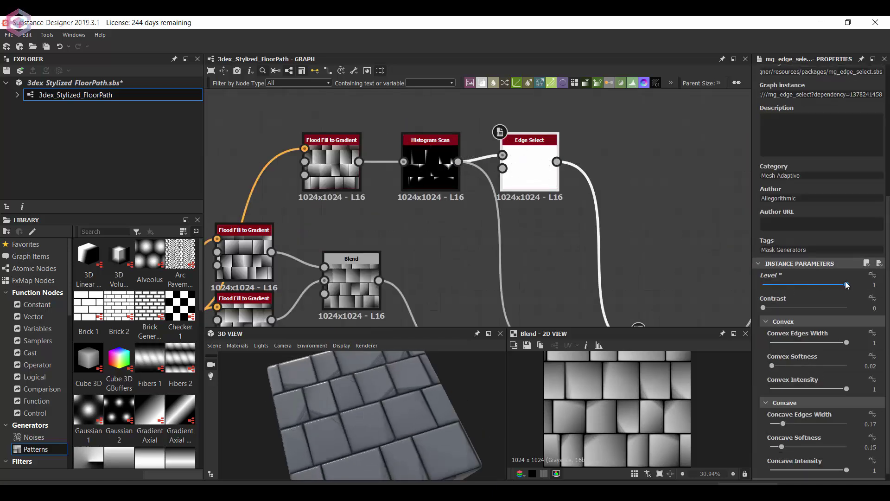
left_click_drag(556, 161, 600, 214)
type("blur")
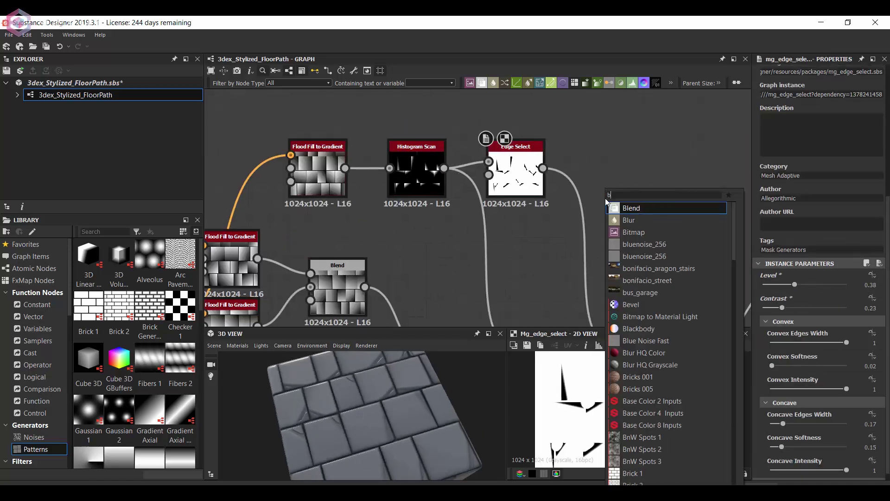
left_click(621, 260)
key("space")
type("bevel")
left_click(645, 218)
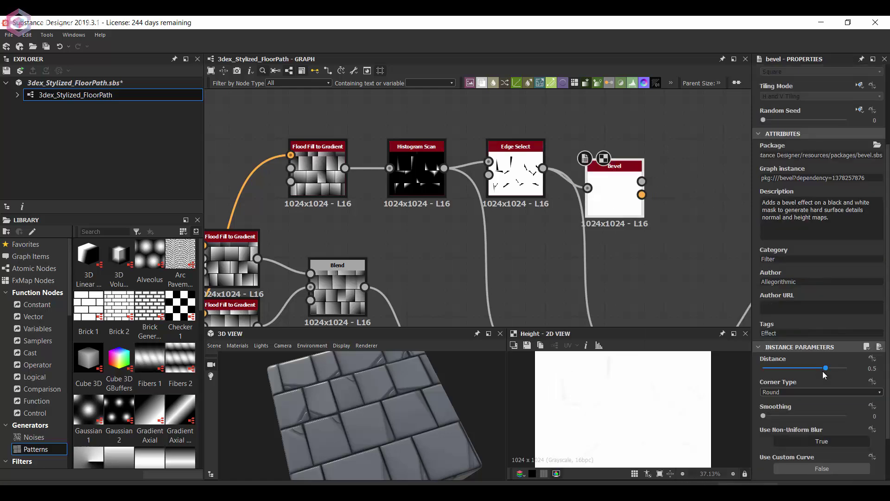
scroll(583, 239, "down", 3)
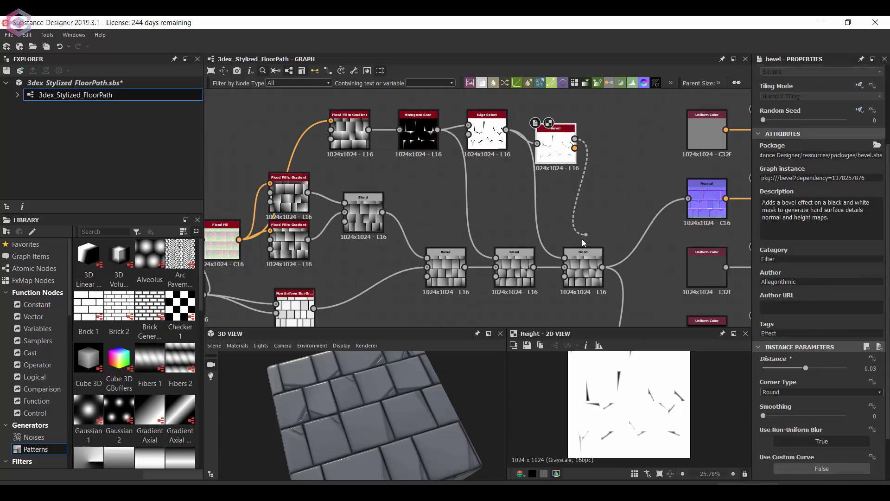
left_click_drag(400, 376, 417, 390)
mouse_move(409, 121)
middle_mouse_down()
mouse_move(431, 167)
mouse_move(479, 150)
middle_mouse_up()
Preview the Histogram Scan and shift its position to 0.18
left_click(478, 150)
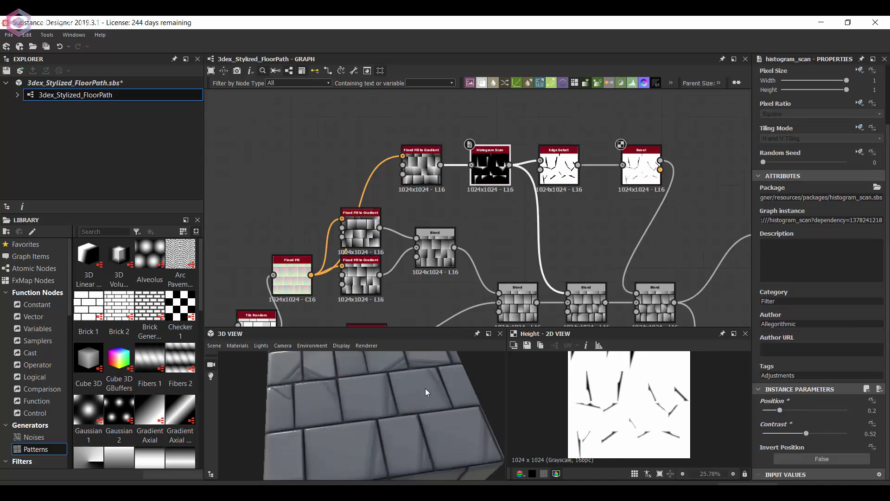
left_click_drag(493, 172, 494, 187)
double_click(494, 186)
left_click_drag(775, 410, 778, 410)
middle_click_drag(417, 119, 357, 168)
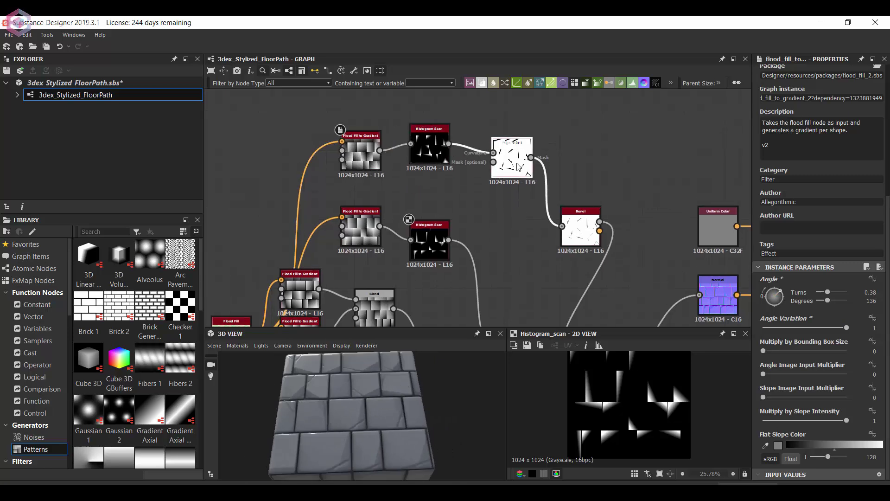
Add a Perlin Noise to drive the warp and apply Multiply blending
key("space")
type("perlin")
key("Return")
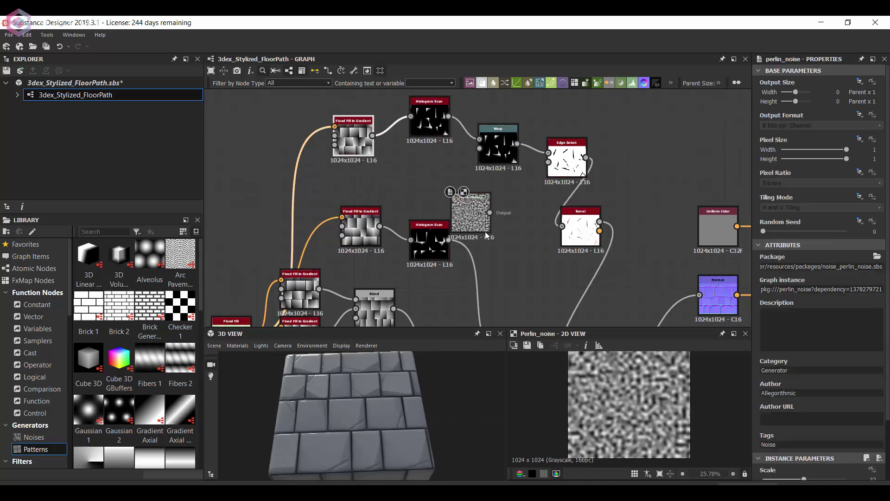
left_click_drag(424, 413, 407, 390)
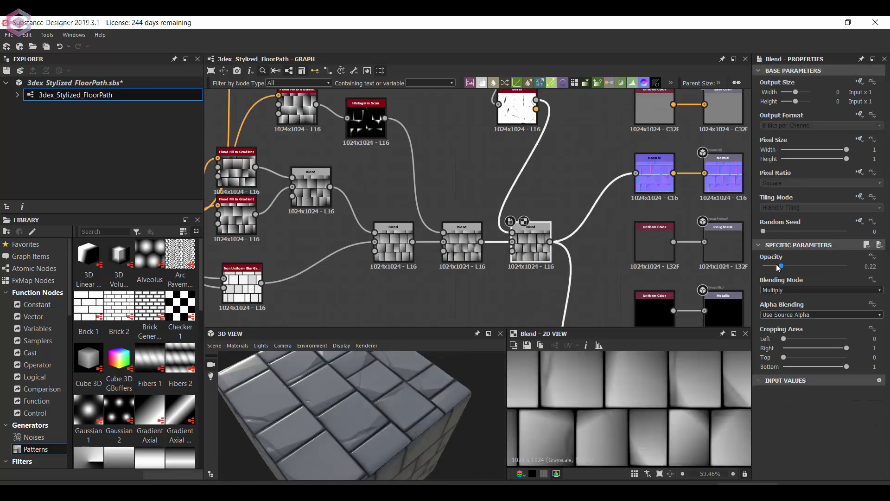
left_click(784, 317)
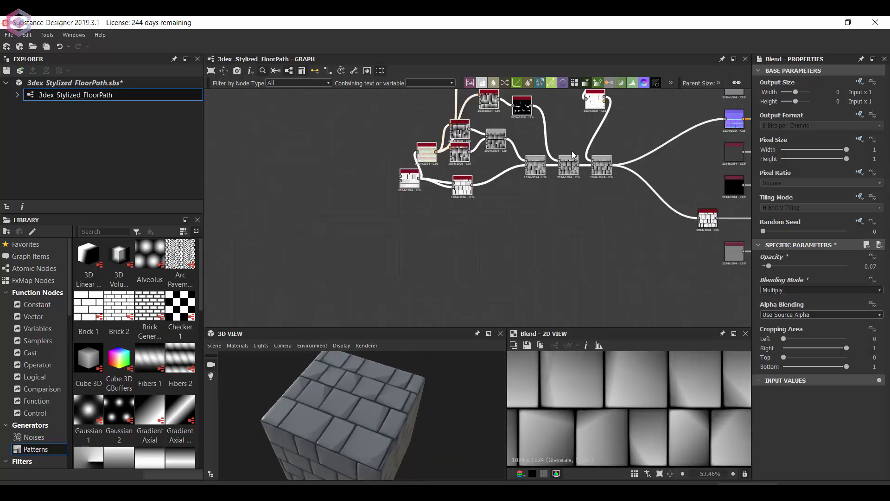
Set Tile Random size random X 0.18, random Y 0.56 and row offset 0.11
mouse_move(804, 358)
left_mouse_down()
mouse_move(814, 358)
mouse_move(784, 334)
left_mouse_up()
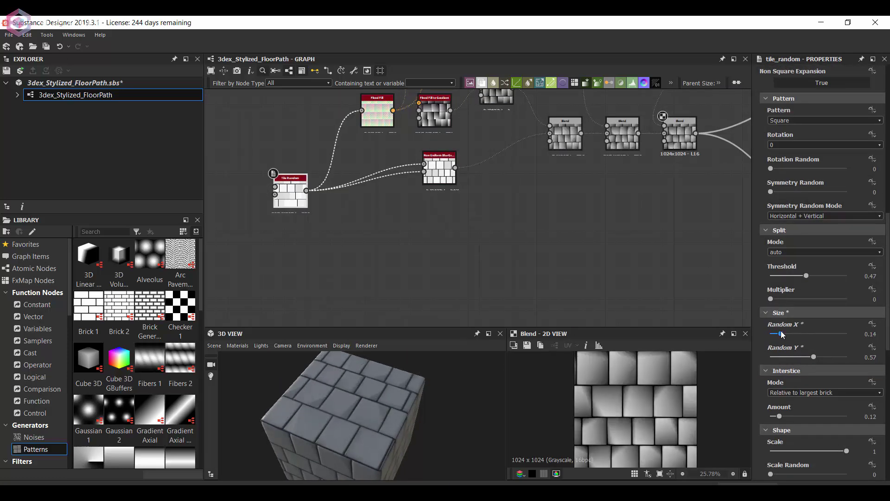
scroll(813, 261, "up", 3)
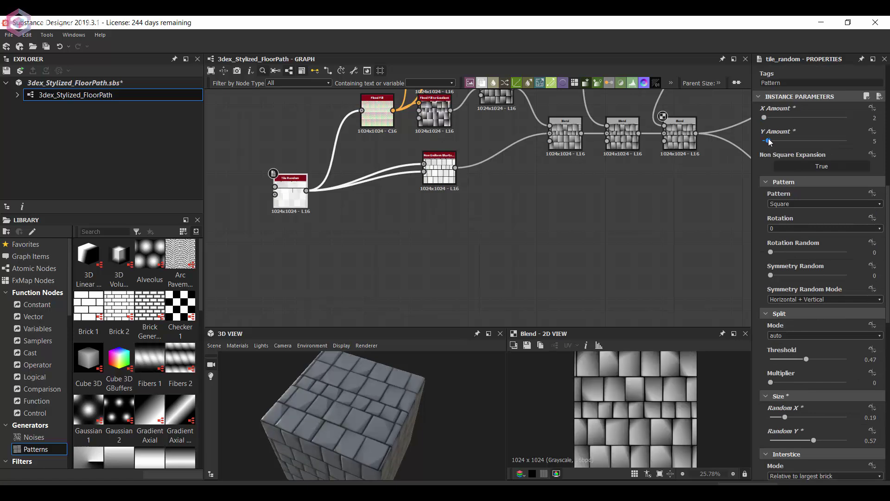
scroll(784, 349, "down", 7)
left_click(782, 377)
left_click_drag(781, 376, 790, 362)
scroll(797, 394, "down", 2)
scroll(800, 381, "down", 3)
scroll(803, 353, "down", 1)
scroll(794, 276, "up", 8)
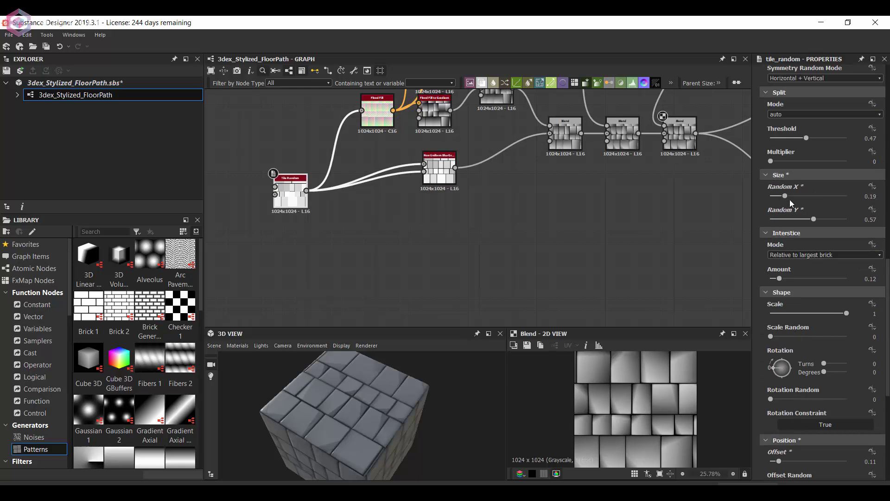
left_click_drag(809, 218, 815, 217)
Orbit the cube preview and open the 3D view's material settings
left_click_drag(324, 417, 353, 408)
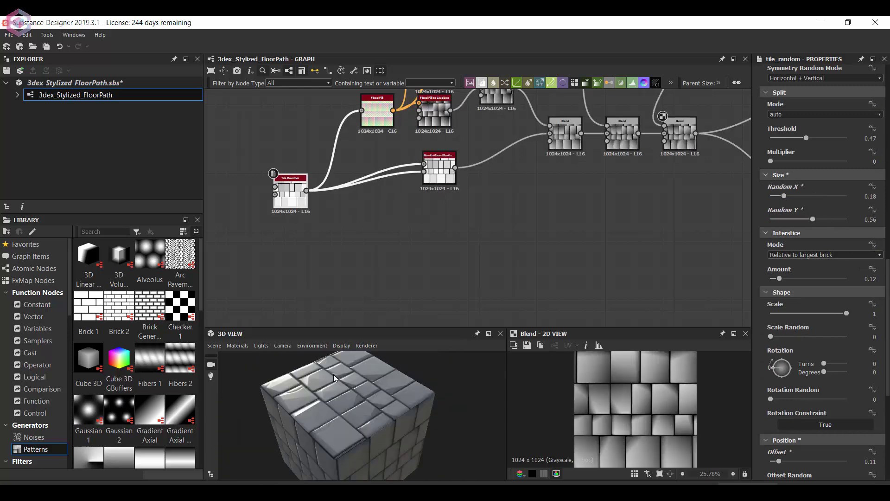
left_click(238, 346)
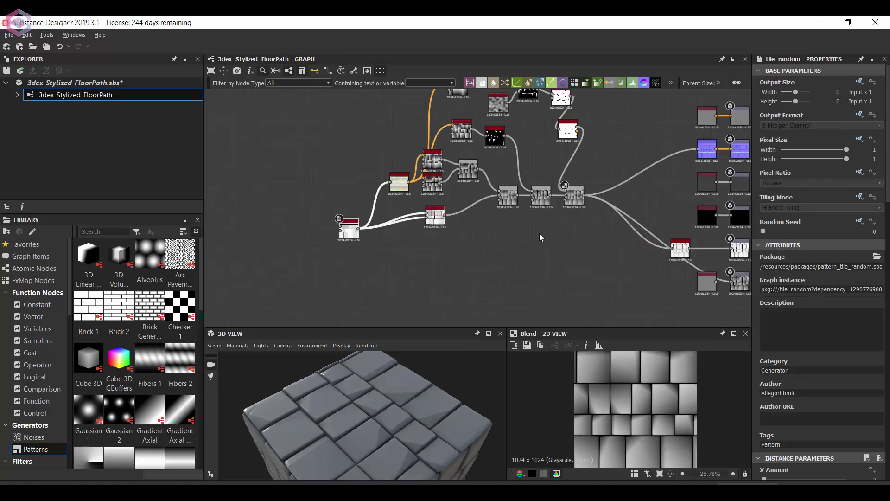
scroll(540, 237, "up", 5)
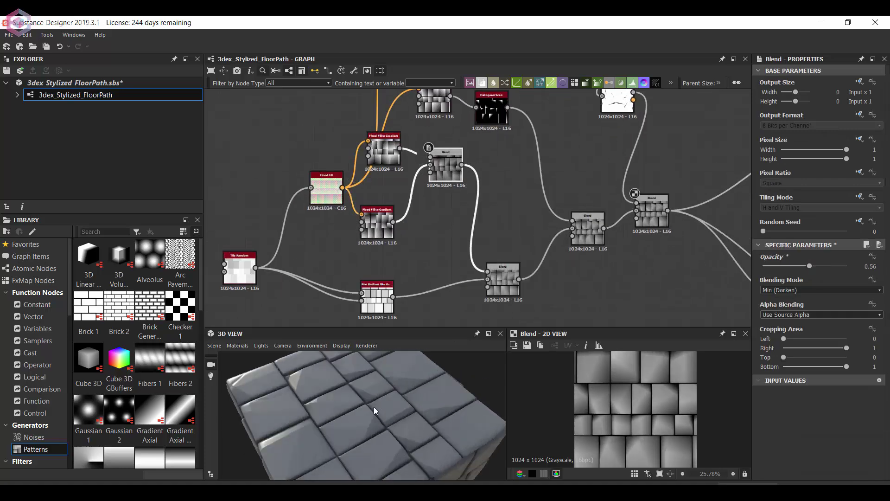
Add a Perlin Noise node with scale 12
key("space")
type("s")
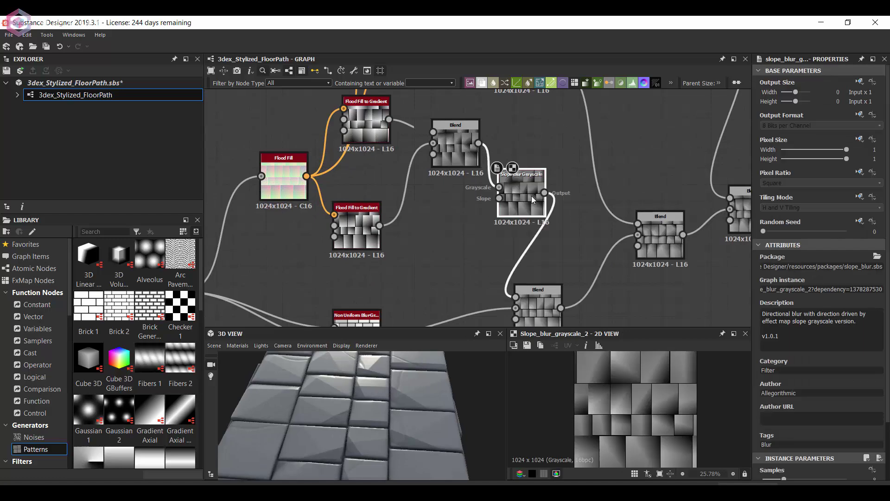
left_click(439, 246)
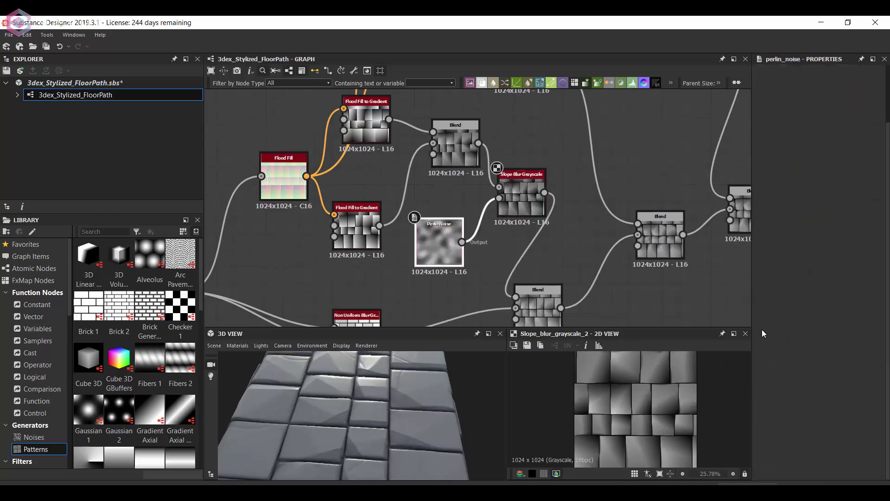
left_click(778, 413)
Add a Blend node and lower its opacity to 0.02
left_click_drag(502, 200, 517, 163)
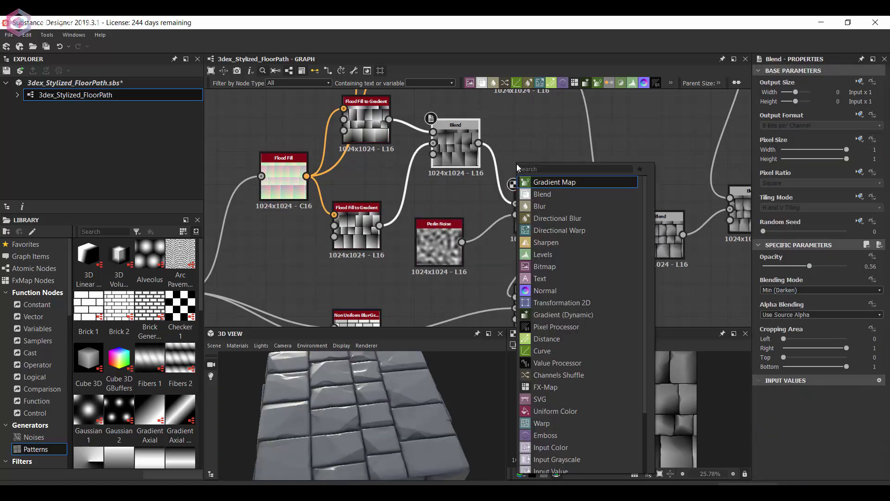
left_click(533, 192)
left_click(773, 266)
left_click_drag(772, 266, 765, 266)
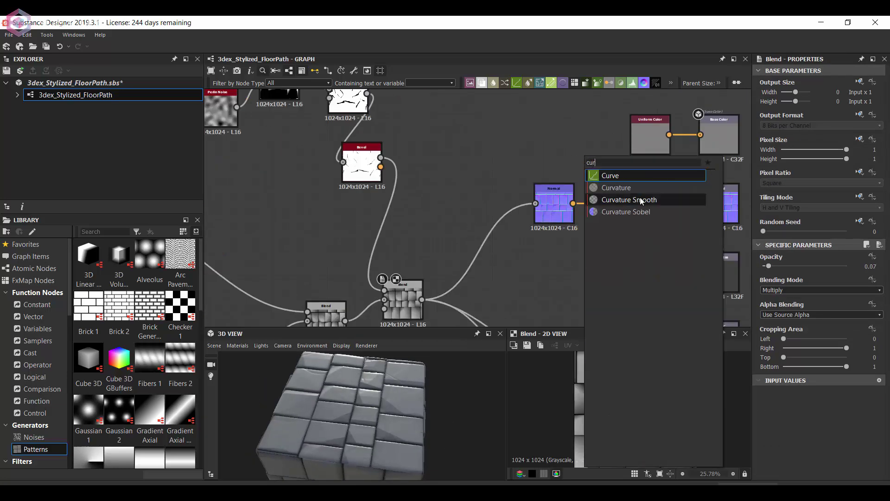
Map Curvature Smooth through a gradient with middle key #73707a and white end at 0.796
key("space")
left_click(587, 158)
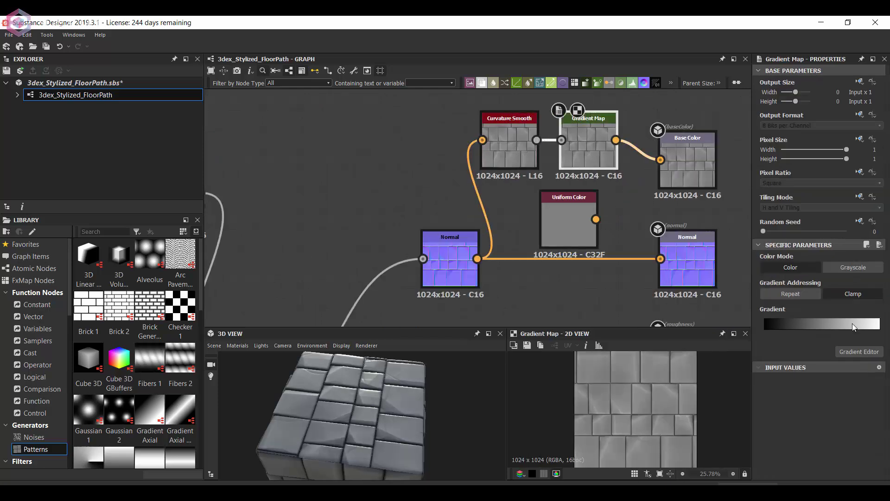
left_click(853, 324)
left_click(774, 160)
left_click(743, 257)
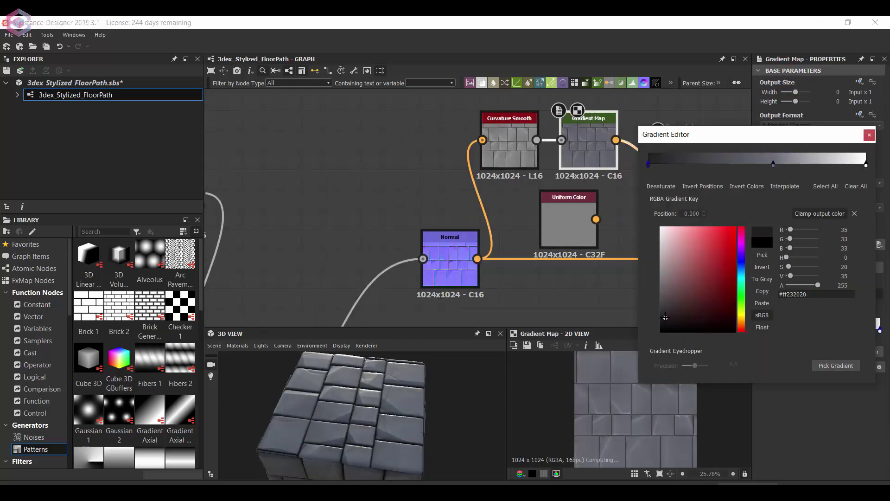
left_click_drag(773, 164, 766, 164)
left_click_drag(867, 163, 822, 163)
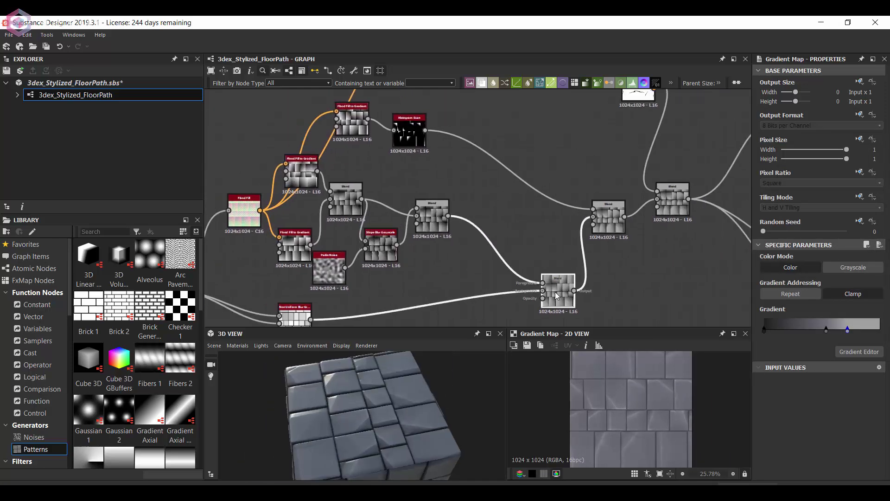
Duplicate the Flood Fill to Gradient and Histogram Scan pair with Ctrl+D
scroll(514, 210, "up", 2)
key("ctrl+d")
left_click(486, 197)
left_click(553, 304)
Set the duplicated pair's Blend to Subtract at 0.23 opacity
middle_click_drag(573, 278, 532, 302)
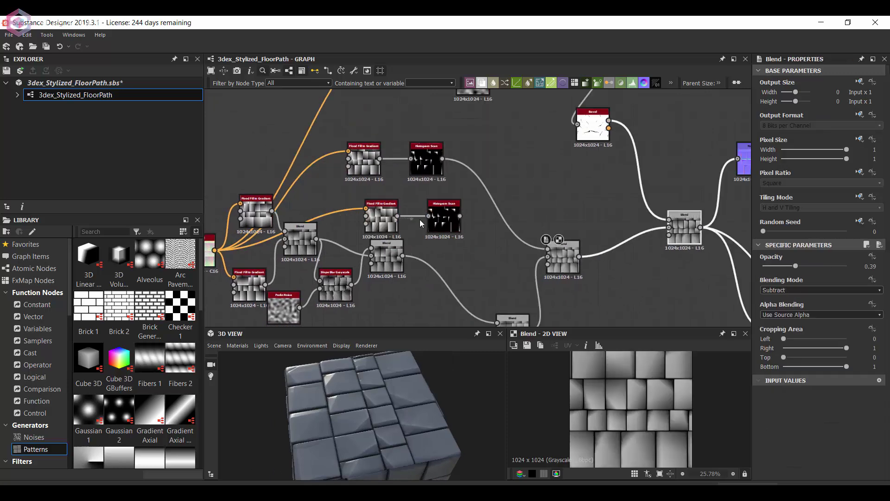
left_click(488, 211)
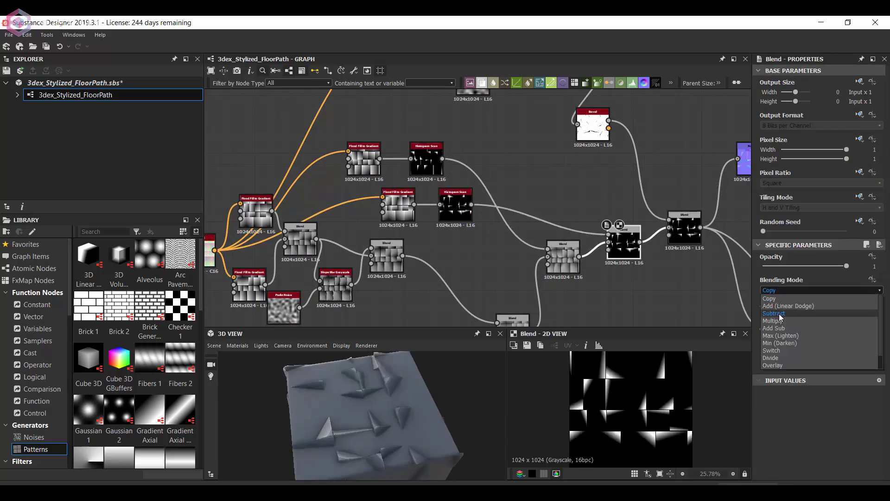
left_click(774, 314)
left_click(786, 266)
left_click_drag(435, 412, 437, 396)
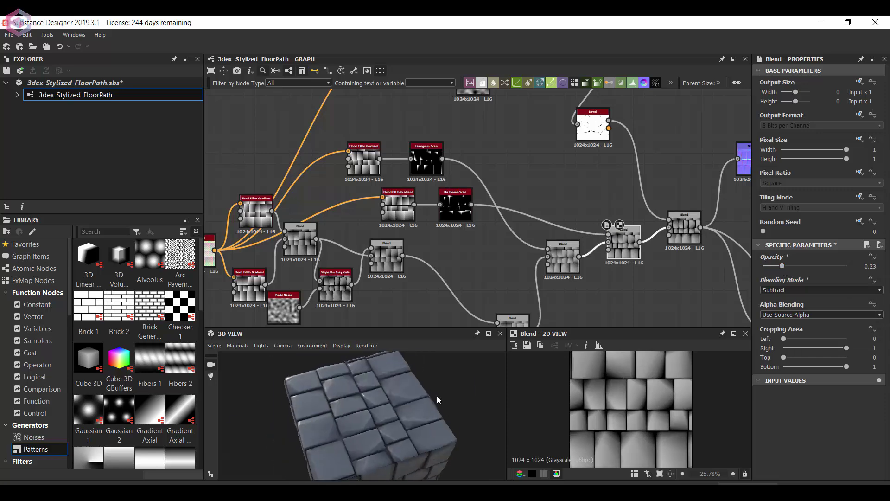
Set Tile Random interstice amount to 0.1 and offset random to 0.23
left_click(685, 227)
middle_click_drag(713, 270, 546, 258)
middle_click_drag(214, 283, 511, 227)
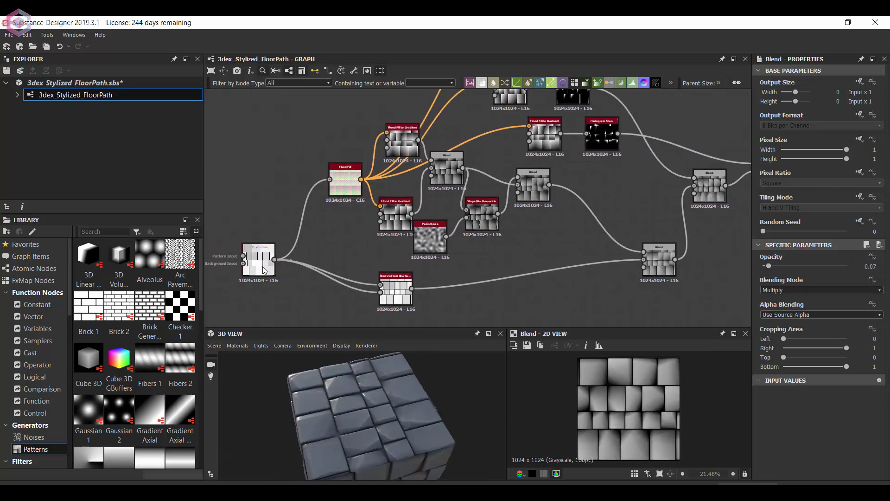
left_click(258, 259)
scroll(798, 365, "down", 5)
Adjust the Min (Darken) blend opacity to 0.62
left_click(660, 260)
scroll(690, 223, "up", 1)
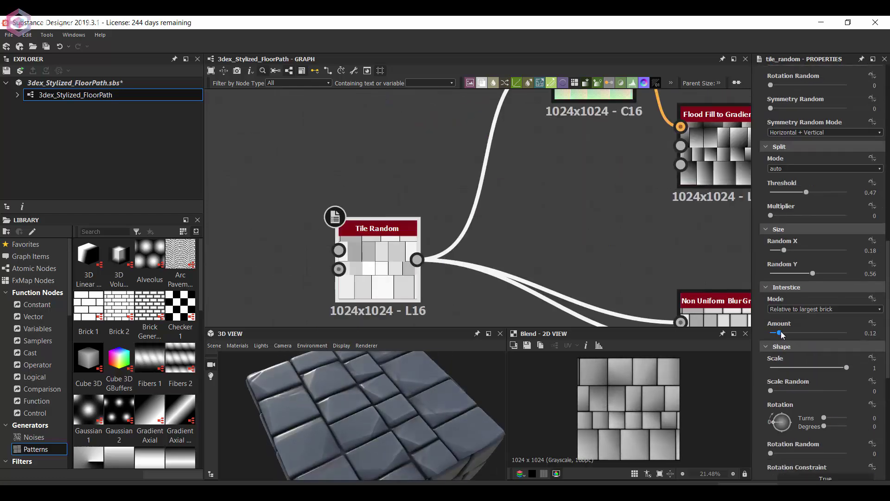
mouse_move(782, 334)
left_mouse_down()
mouse_move(803, 344)
mouse_move(787, 344)
left_mouse_up()
scroll(806, 314, "up", 1)
scroll(806, 314, "down", 5)
scroll(385, 252, "down", 2)
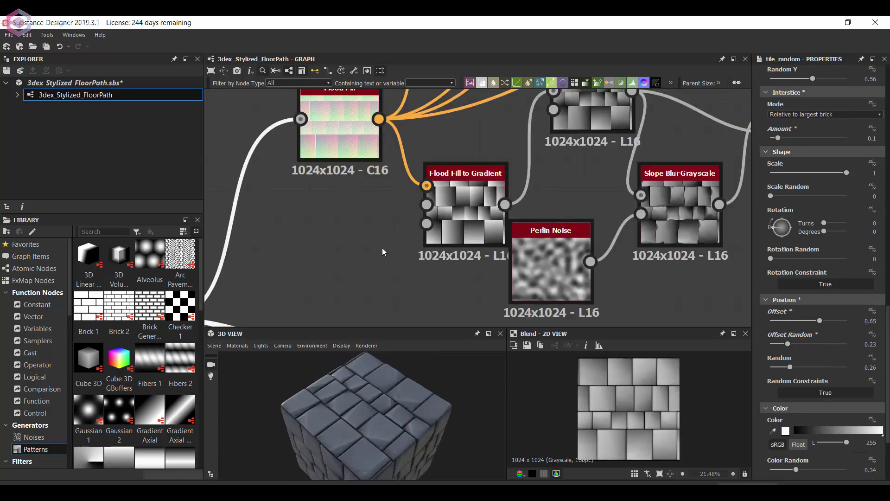
scroll(385, 253, "down", 3)
middle_click_drag(463, 166, 433, 213)
Add a Tile Sampler making one thin bar: Y Amount 1, Size Y 0.07, Global Offset Y 0.74
key("space")
type("tile")
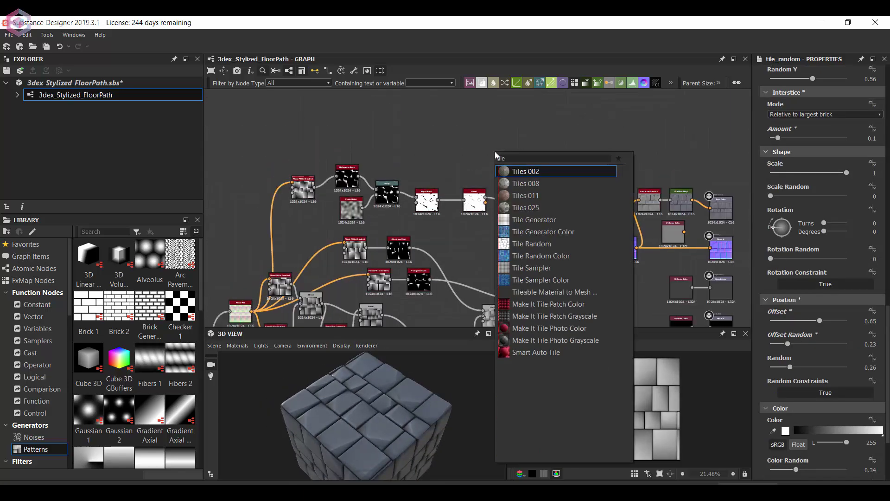
left_click(534, 278)
left_click_drag(783, 280, 763, 280)
scroll(810, 316, "down", 3)
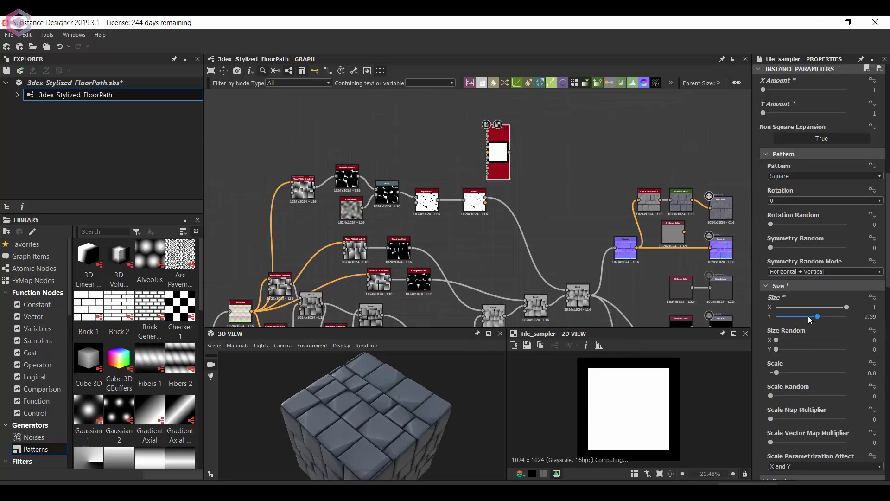
scroll(800, 366, "down", 3)
scroll(791, 427, "down", 3)
left_click_drag(817, 332, 828, 332)
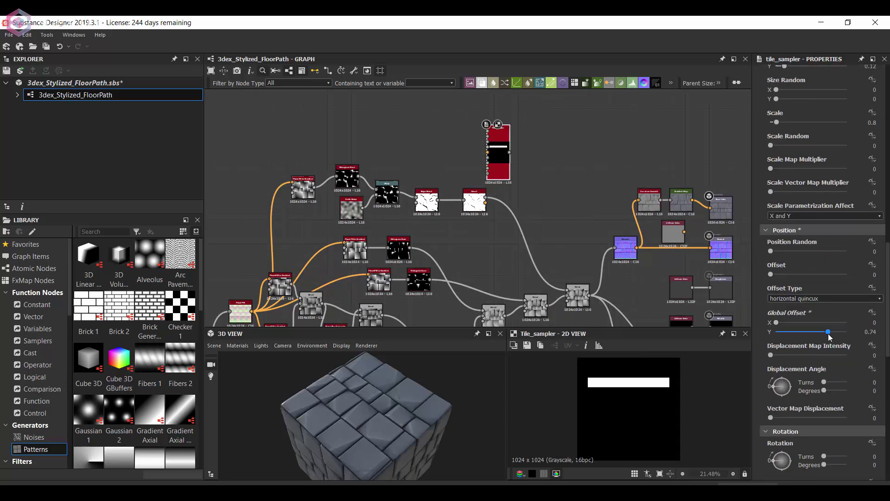
scroll(789, 302, "up", 5)
left_click_drag(785, 261, 781, 261)
key("f")
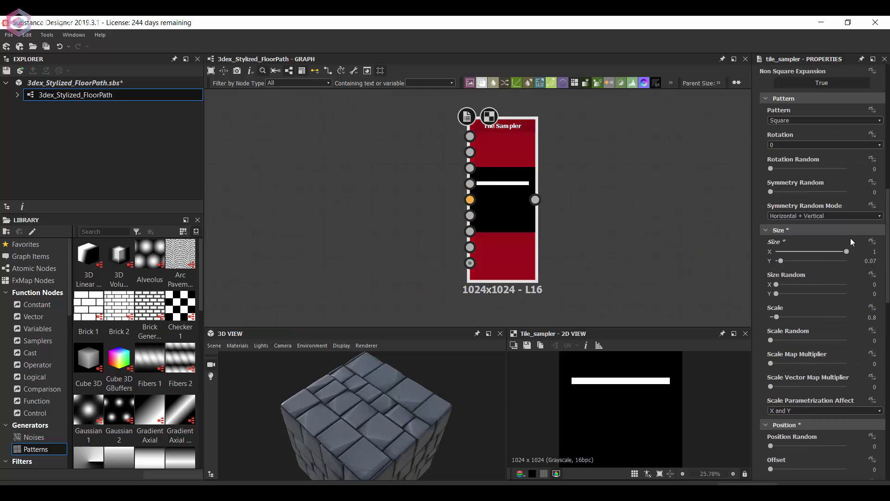
Chain a Mirror Grayscale and a Skew Grayscale with amount -0.59 from the Tile Sampler
scroll(534, 194, "down", 1)
left_click_drag(512, 180, 549, 181)
left_click(611, 208)
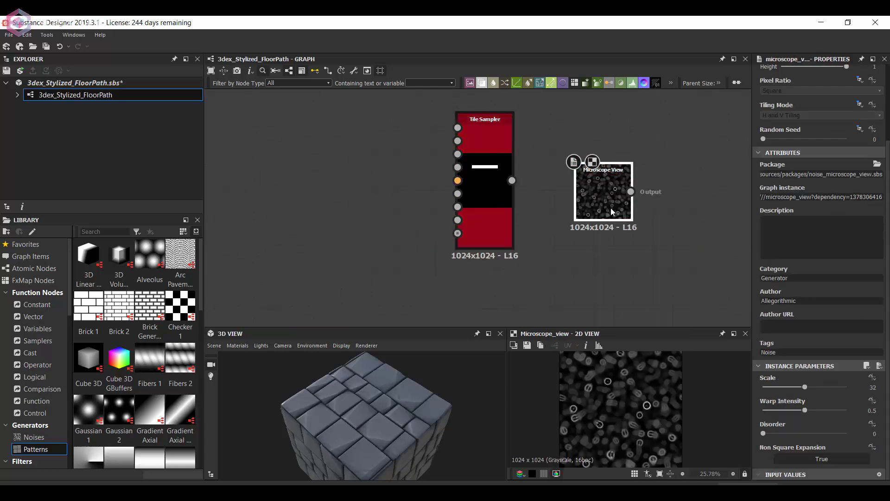
middle_click_drag(603, 167, 565, 166)
left_click_drag(590, 204, 640, 164)
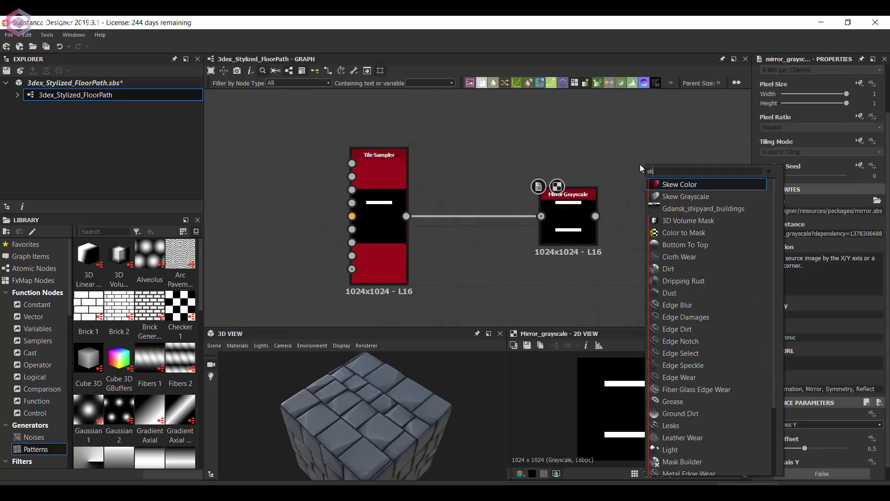
left_click(659, 182)
scroll(825, 412, "down", 1)
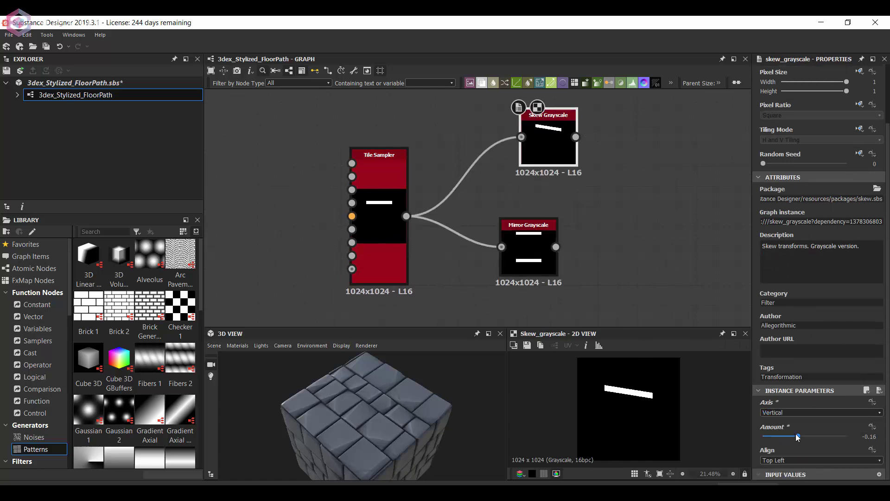
left_click_drag(789, 438, 780, 437)
Insert a Transformation 2D before the Skew, tidy the nodes, and move the line off-centre
middle_click_drag(591, 131, 591, 167)
left_click_drag(461, 195, 478, 220)
right_click(477, 220)
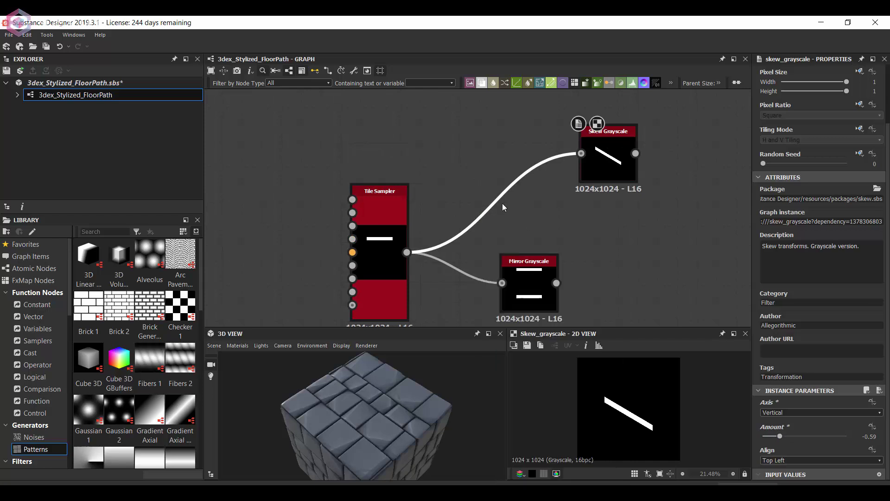
left_click(502, 204)
left_click_drag(592, 174, 592, 194)
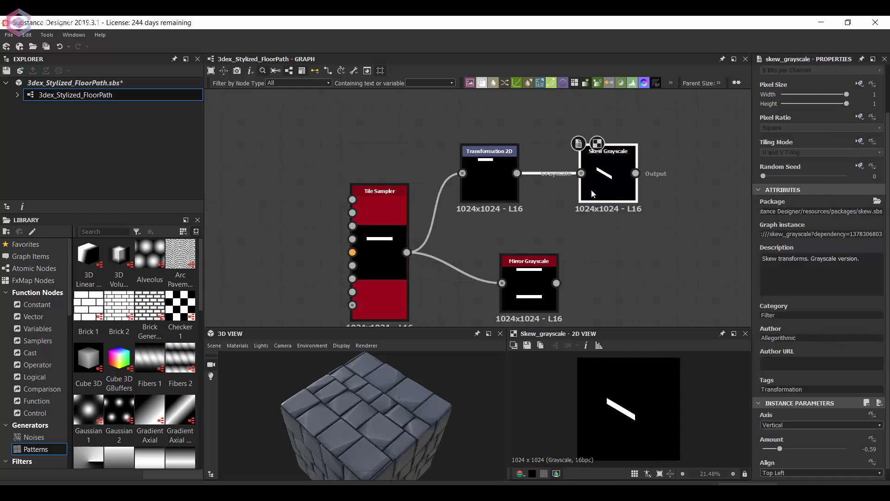
left_click_drag(676, 171, 676, 180)
middle_click_drag(595, 185, 558, 208)
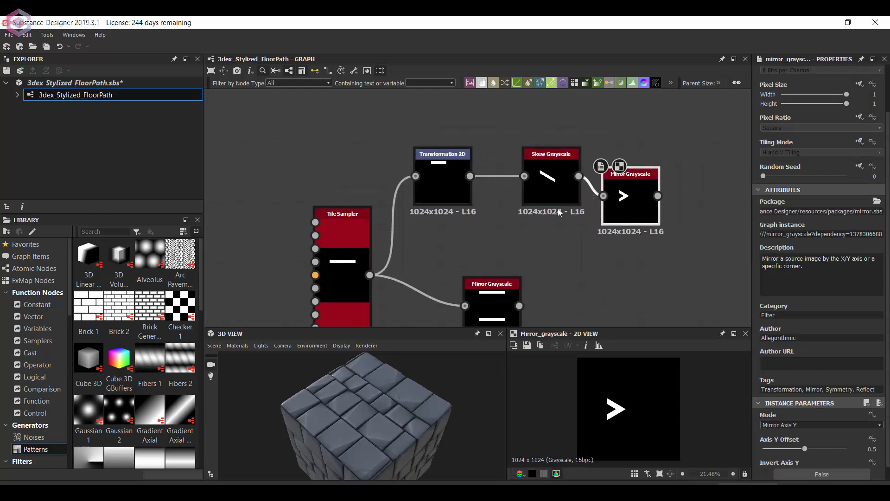
left_click(440, 181)
left_click_drag(622, 395, 636, 416)
Add a Blend after the lower Mirror Grayscale, adjust skew alignment, and preview the Blend
left_click_drag(519, 305, 599, 222)
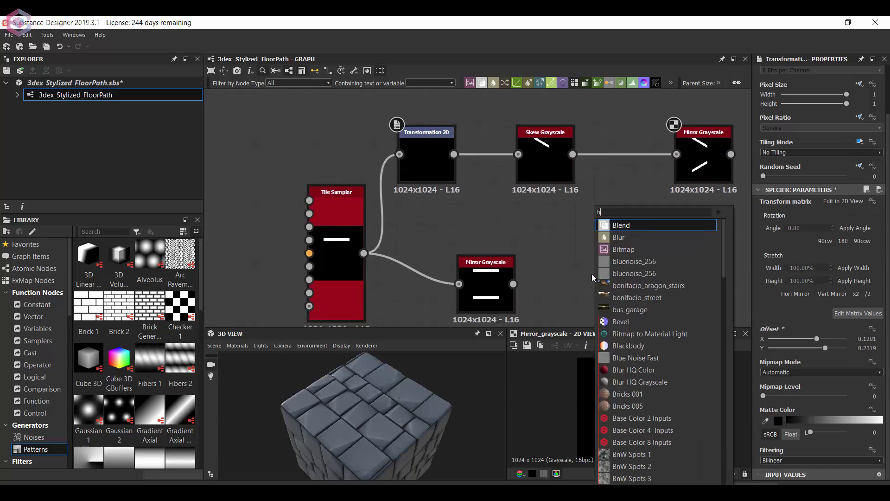
left_click(620, 225)
left_click_drag(703, 160, 645, 160)
left_click(427, 162)
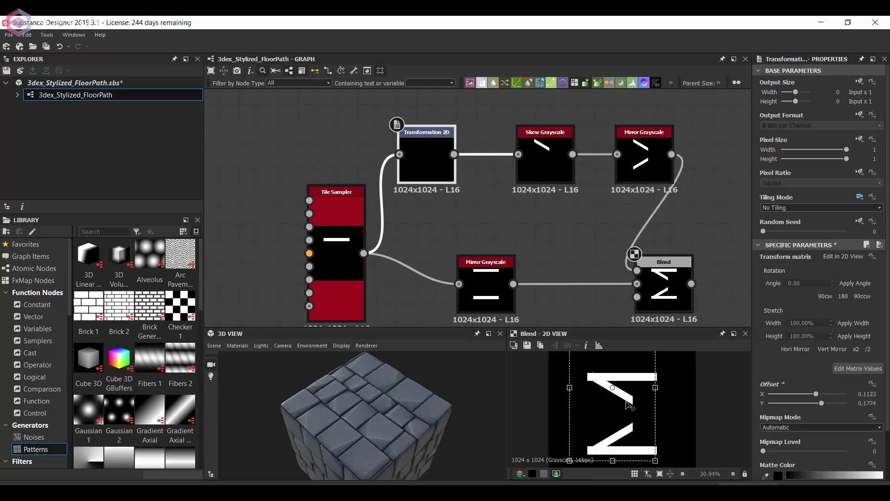
left_click(540, 177)
left_click(815, 461)
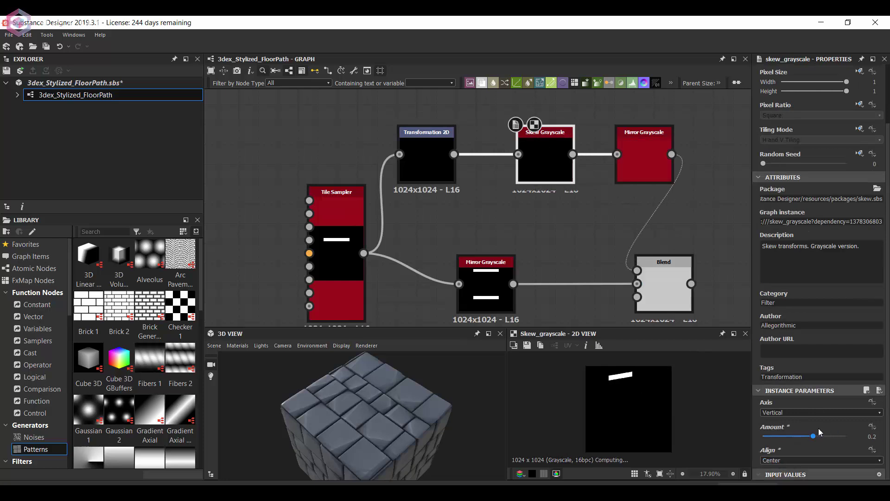
double_click(643, 262)
Connect another Mirror Grayscale into the Blend and adjust the Tile Sampler's horizontal tile count
left_click(404, 134)
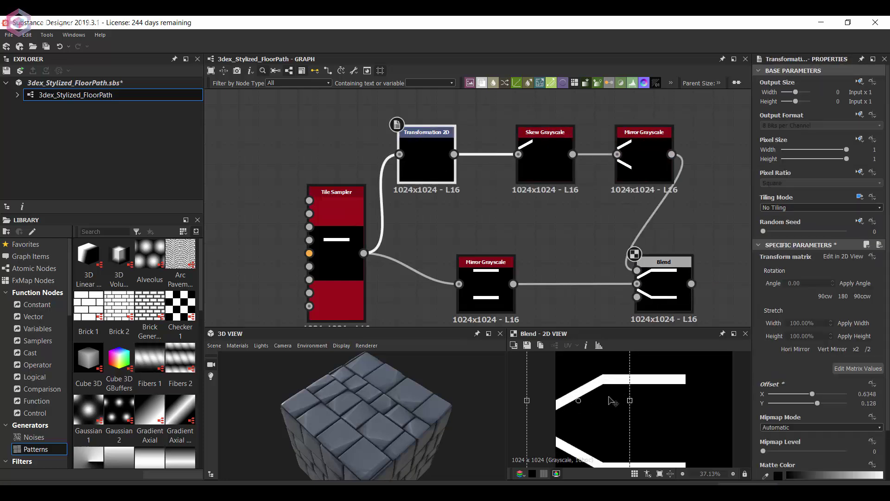
key("space")
left_click(696, 215)
left_click_drag(692, 181, 637, 271)
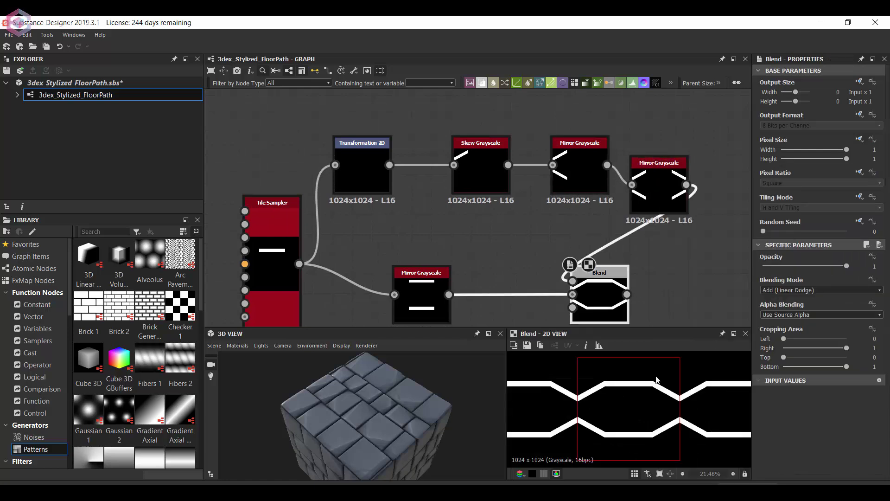
scroll(366, 240, "down", 2)
key("ctrl+z")
scroll(480, 222, "up", 1)
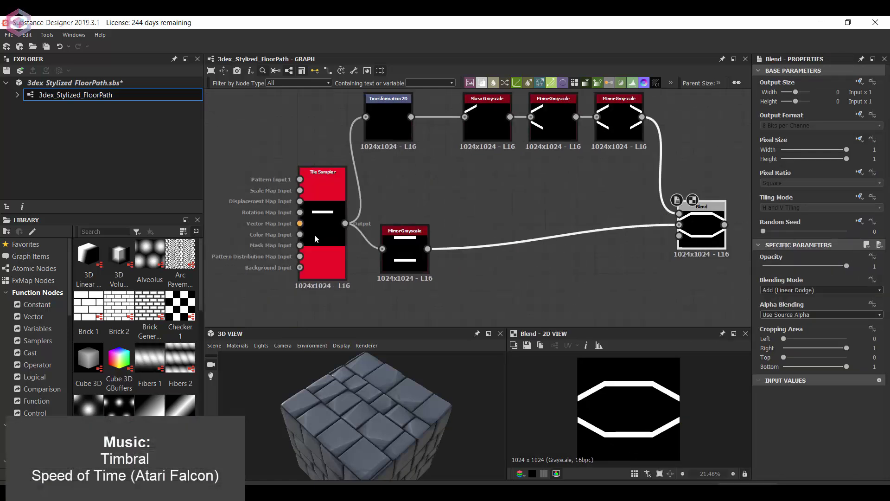
left_click(315, 235)
left_click_drag(763, 396, 769, 398)
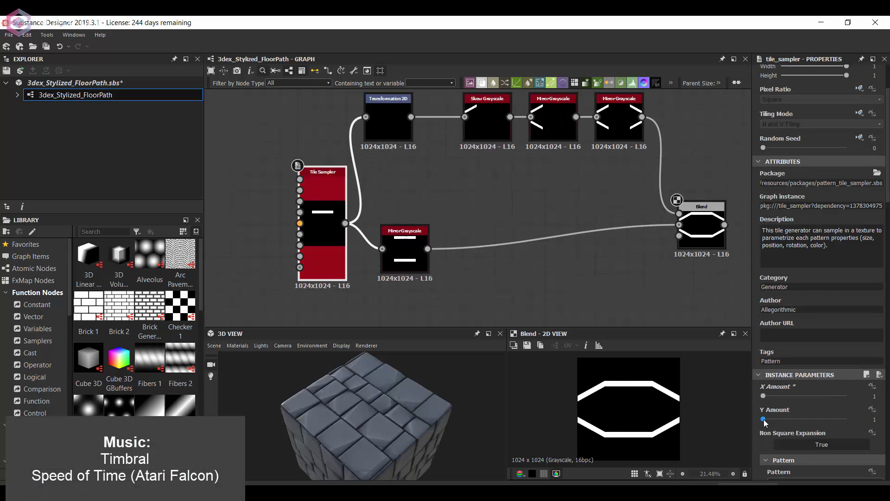
Duplicate the Transformation 2D/Skew/Mirror chain, rotating and blending it into a four-pointed star
middle_click_drag(665, 133, 602, 188)
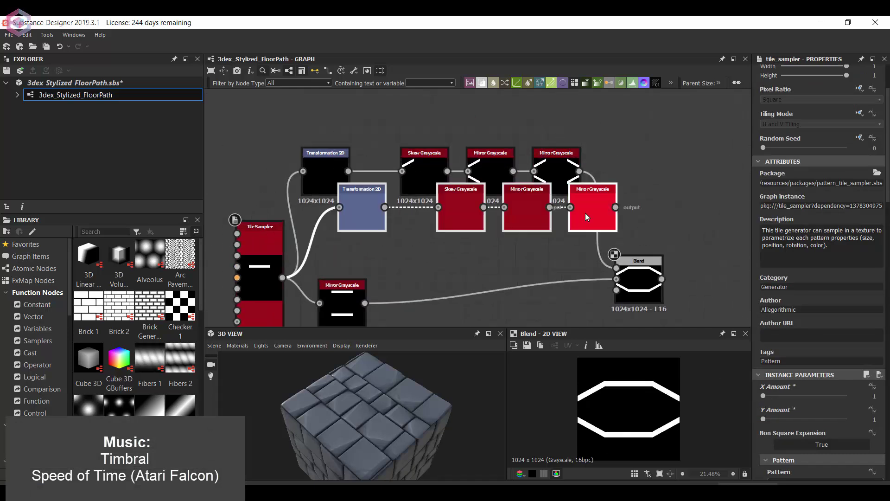
key("ctrl+z")
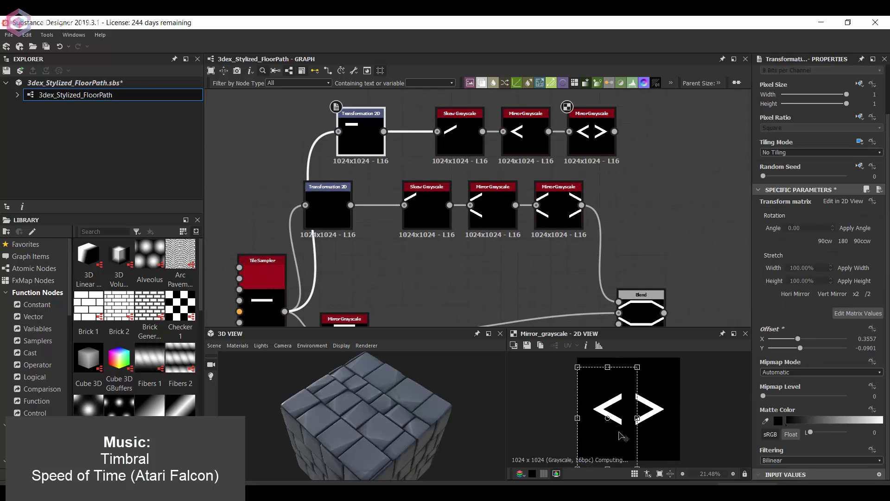
mouse_move(650, 140)
middle_mouse_down()
mouse_move(564, 147)
mouse_move(537, 170)
middle_mouse_up()
left_click(565, 147)
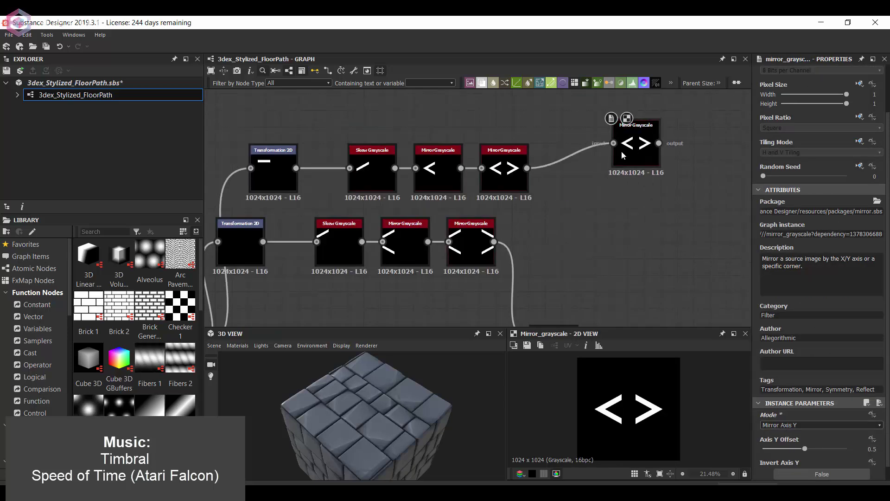
key("ctrl+z")
key("ctrl+z")
key("ctrl+z")
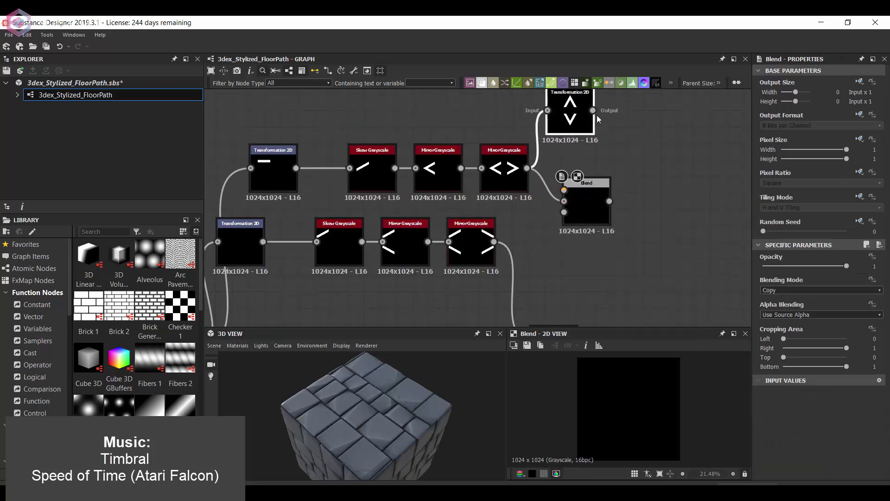
key("ctrl+z")
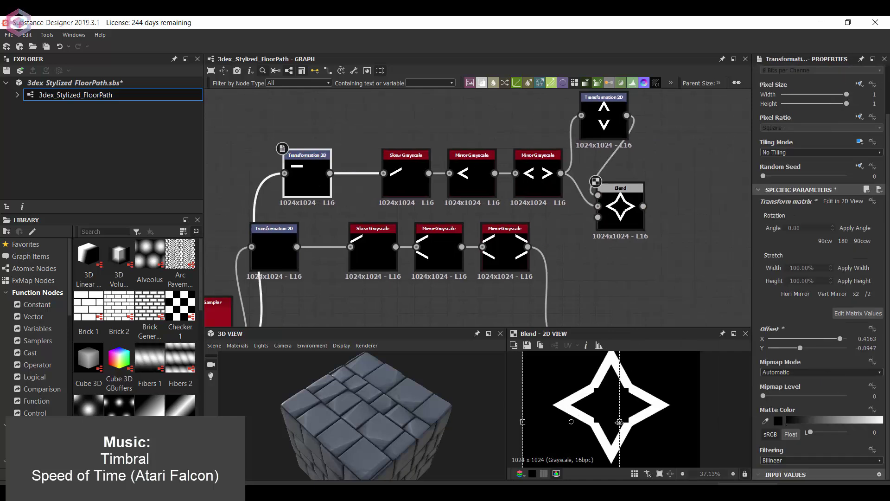
key("ctrl+z")
key("ctrl+z")
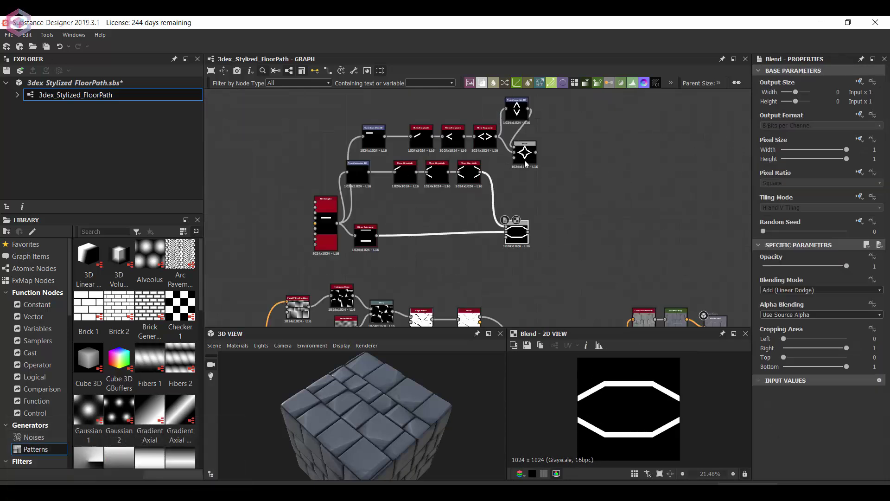
Add a Non Uniform Blur Grayscale after the octagon Blend and preview the result
scroll(561, 235, "up", 2)
key("space")
type("bl")
scroll(603, 301, "down", 3)
left_click(603, 321)
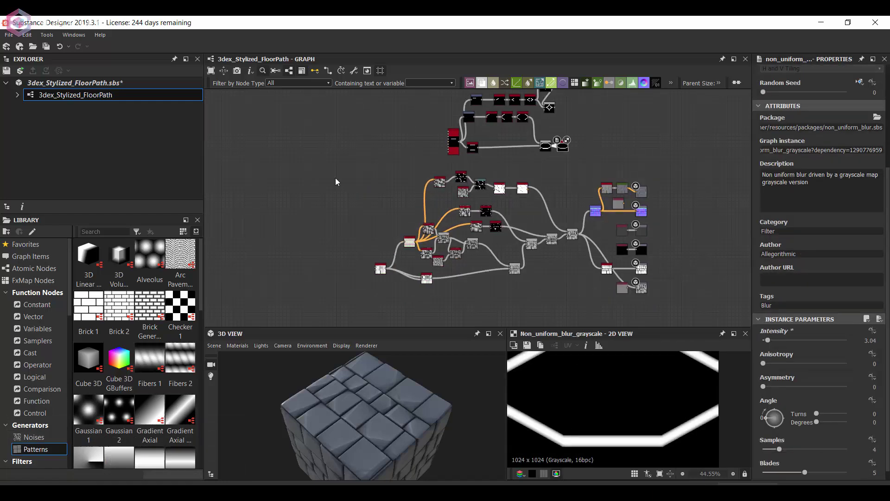
scroll(336, 181, "up", 3)
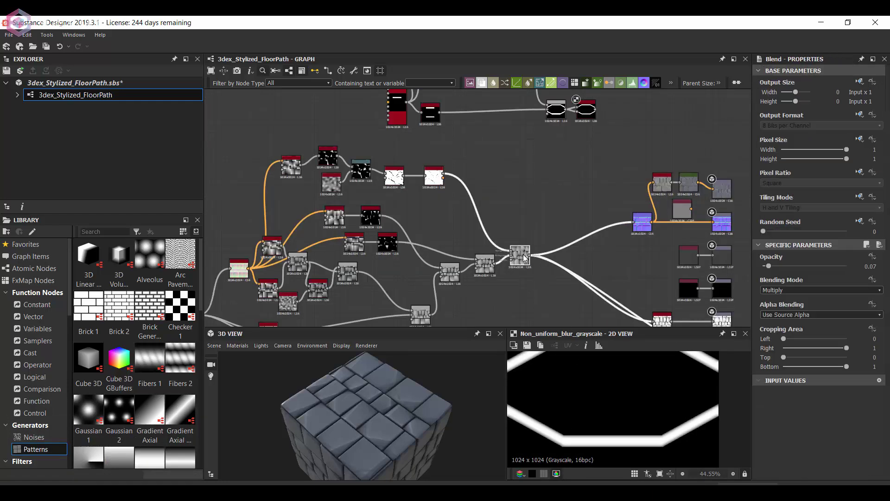
double_click(544, 251)
scroll(524, 172, "up", 2)
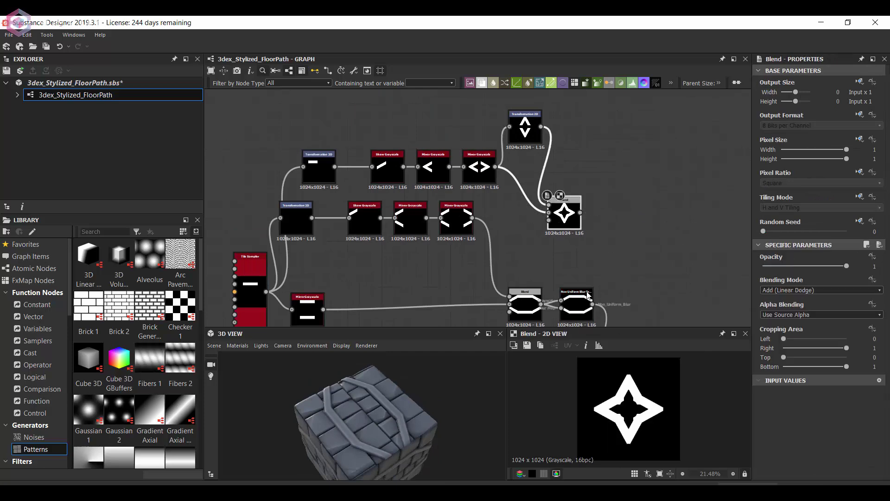
Blur the star too, Height Blend it with the floor, and orbit the cube's top face
left_click(588, 295)
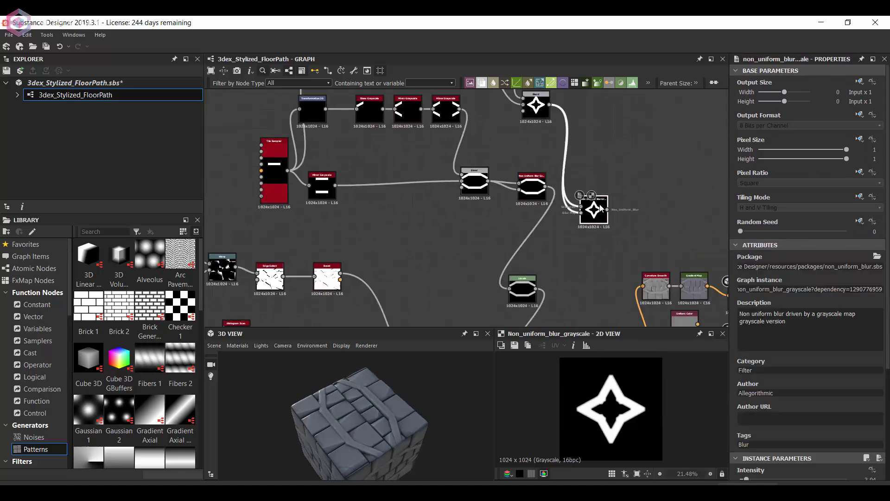
type("h")
left_click(552, 266)
left_click(606, 210)
middle_click_drag(606, 210, 538, 117)
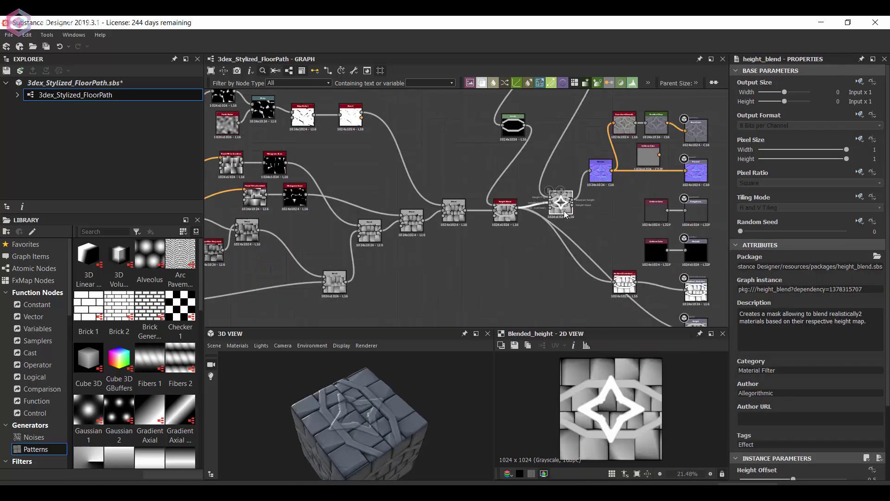
left_click_drag(426, 403, 380, 406)
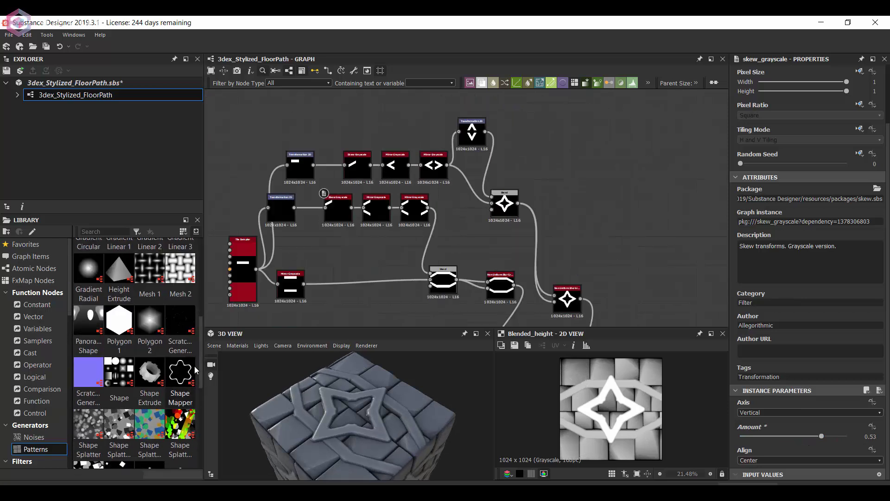
Set the band Blend mode to Add (Linear Dodge)
scroll(789, 422, "down", 3)
mouse_move(826, 353)
left_mouse_down()
mouse_move(783, 354)
mouse_move(844, 366)
left_mouse_up()
scroll(788, 352, "down", 1)
left_click_drag(788, 320, 783, 321)
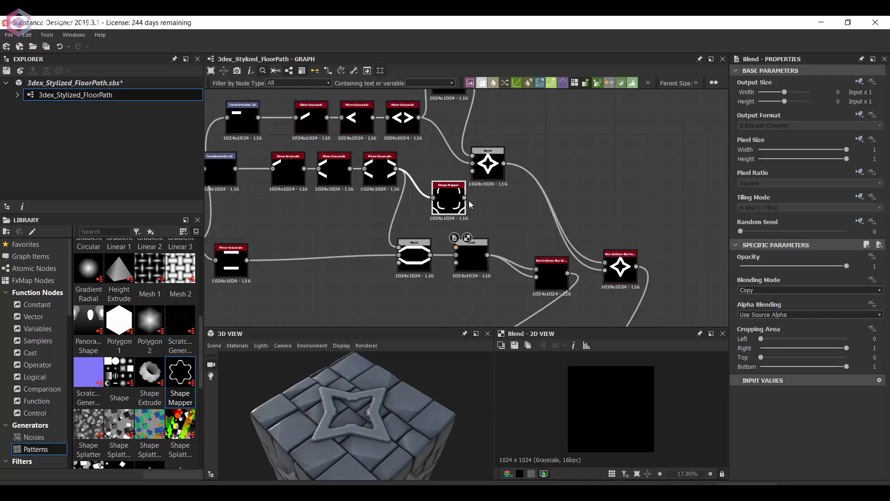
left_click(810, 290)
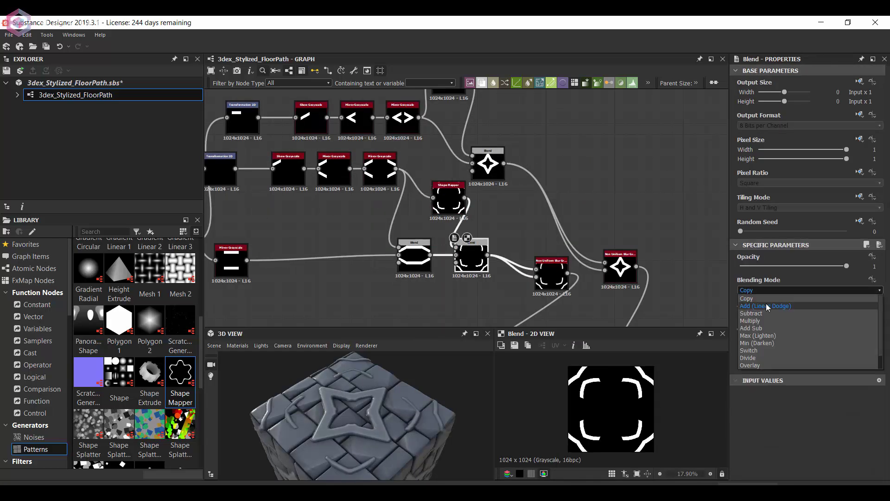
left_click(761, 305)
Feed the Mirror Grayscale into a Shape Mapper with radius 0.32 and Polygon shape
left_click_drag(458, 204, 446, 206)
left_click(447, 206)
left_click_drag(770, 387, 774, 387)
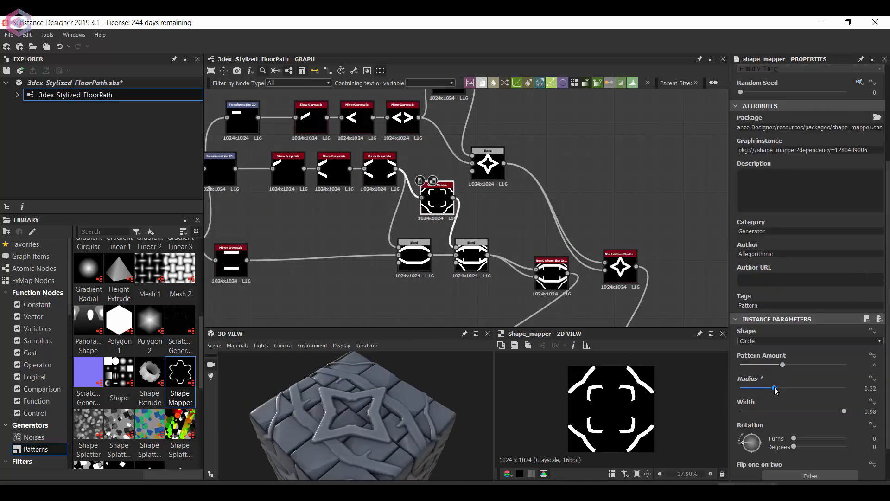
scroll(483, 211, "up", 1)
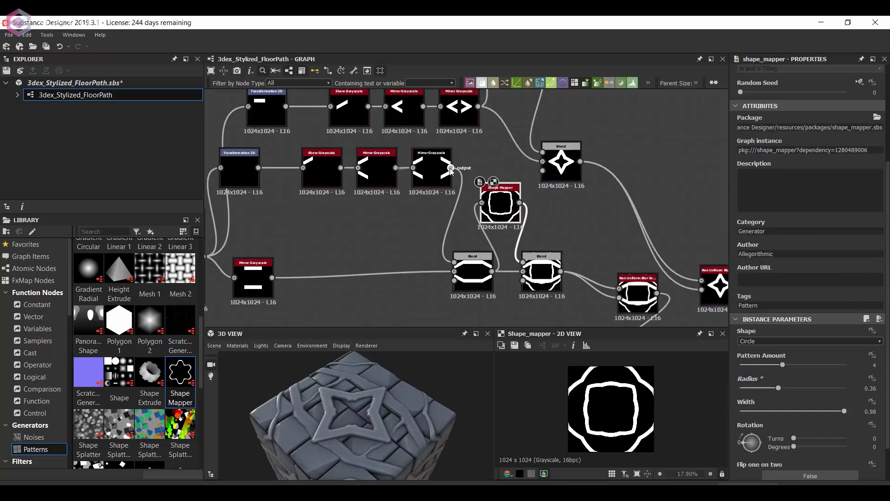
left_click_drag(450, 171, 482, 203)
middle_click_drag(396, 191, 410, 191)
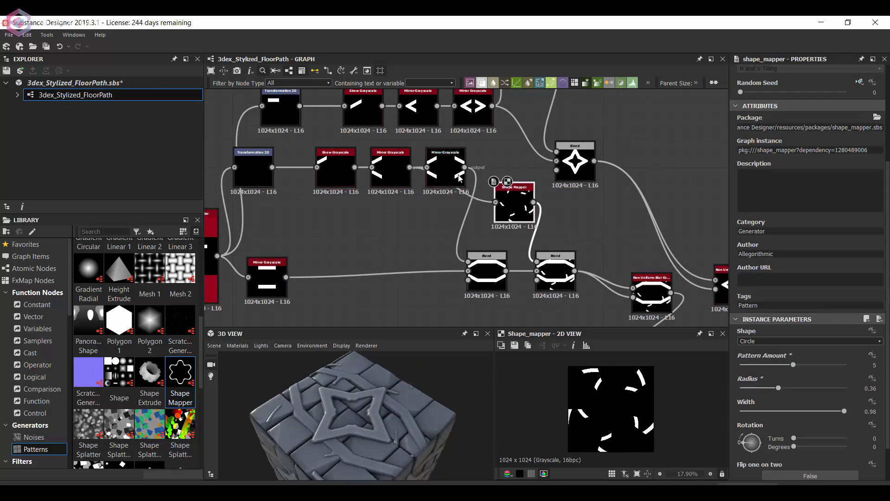
scroll(784, 382, "down", 2)
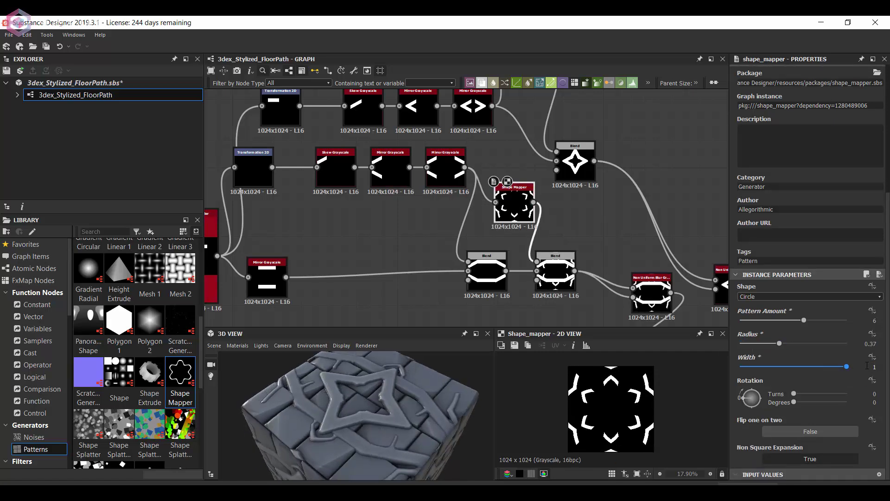
left_click(809, 297)
left_click(760, 314)
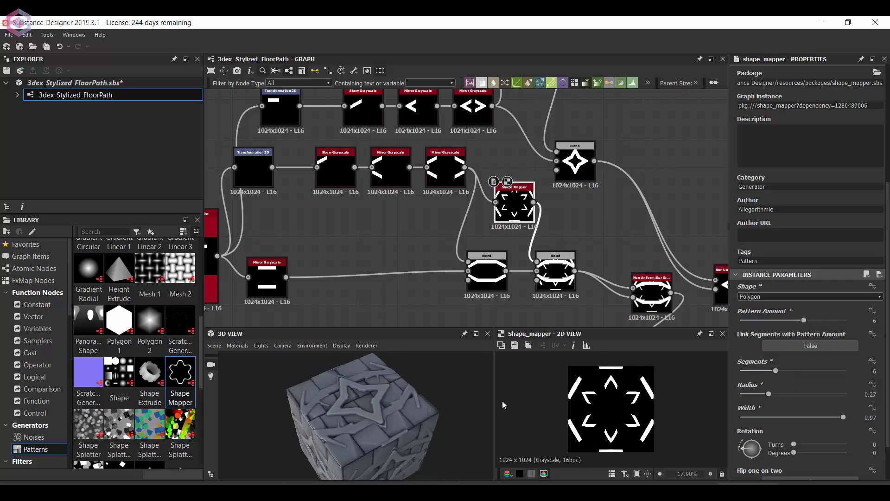
Shift the lower Transformation 2D shape's offset in the 2D preview
scroll(510, 209, "up", 2)
left_click(434, 231)
mouse_move(476, 193)
middle_mouse_down()
mouse_move(484, 228)
mouse_move(658, 234)
middle_mouse_up()
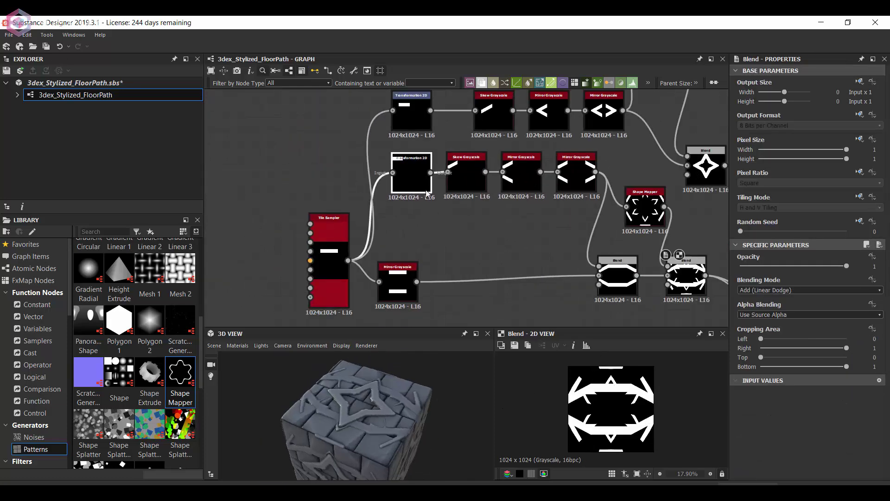
left_click(412, 173)
left_click_drag(606, 436, 597, 423)
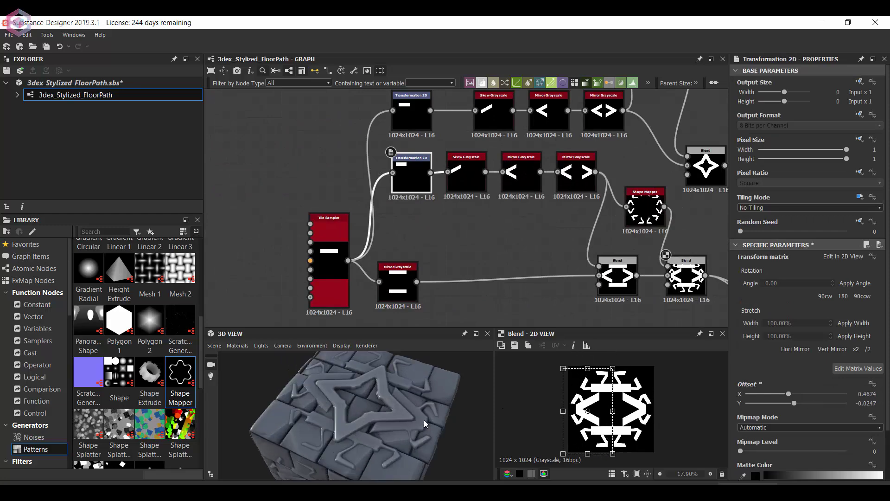
mouse_move(630, 216)
middle_mouse_down()
mouse_move(541, 253)
mouse_move(543, 236)
middle_mouse_up()
scroll(542, 252, "up", 2)
Lower the Non Uniform Blur intensity to 1.74 and preview the blurred pattern outputs
left_click(624, 241)
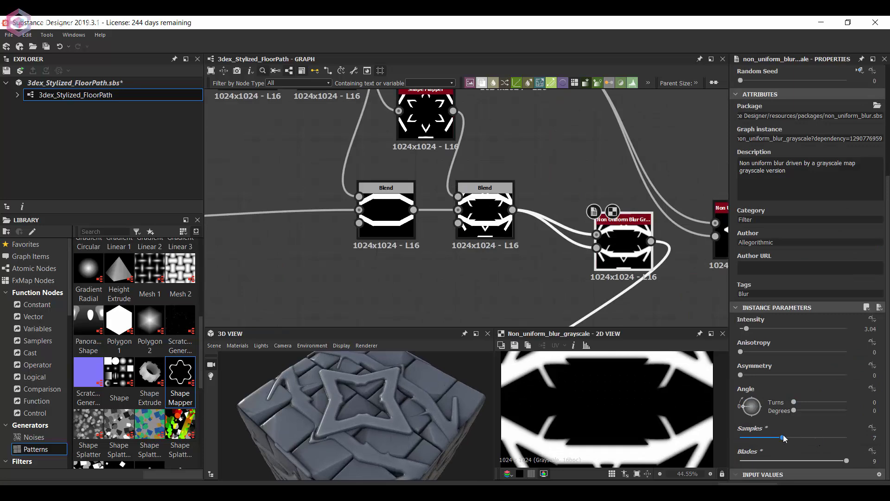
mouse_move(352, 417)
left_mouse_down()
mouse_move(374, 417)
mouse_move(383, 390)
left_mouse_up()
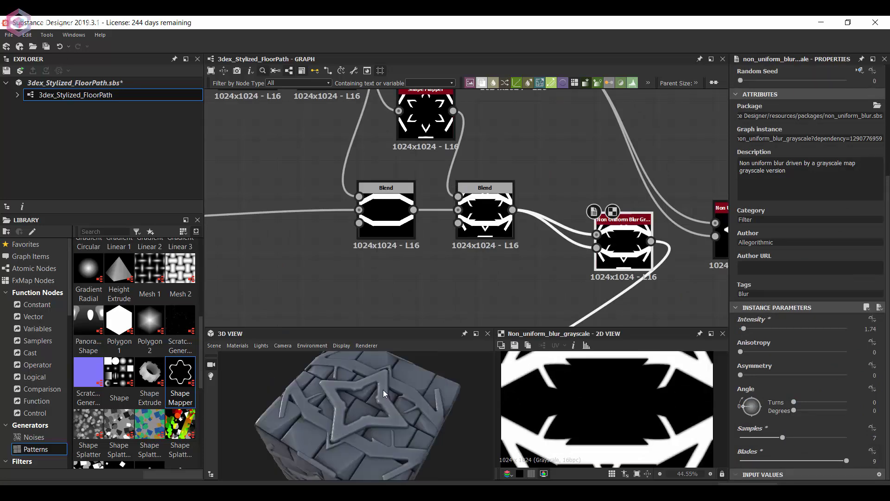
scroll(549, 153, "down", 2)
left_click(549, 153)
scroll(374, 125, "down", 1)
scroll(374, 124, "up", 2)
middle_click_drag(455, 276, 524, 279)
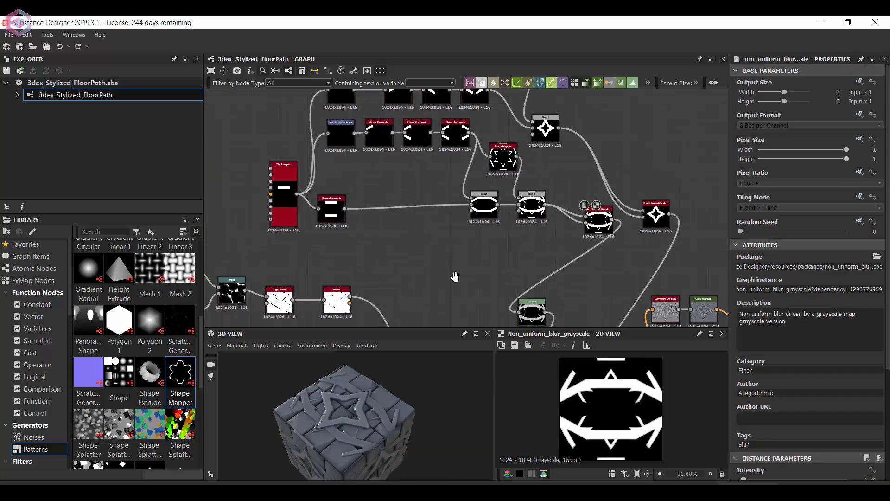
left_click(362, 204)
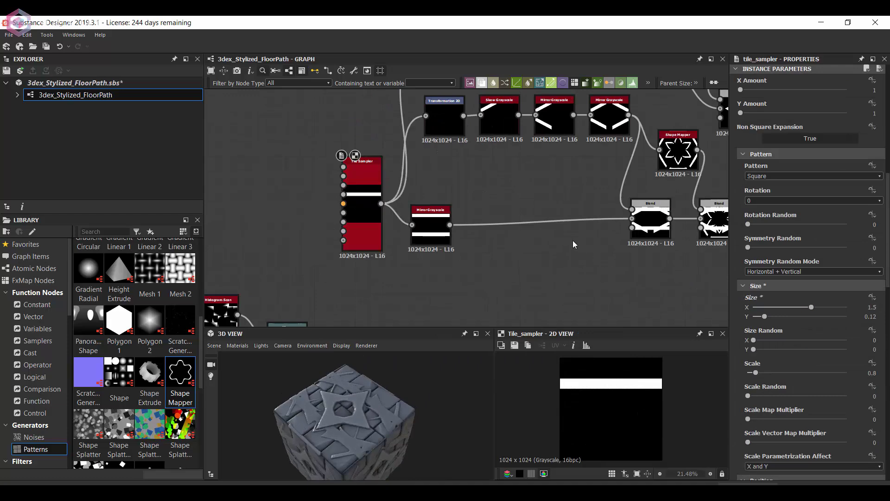
middle_click_drag(574, 245, 482, 244)
left_click(564, 239)
scroll(563, 252, "down", 1)
left_click(563, 252)
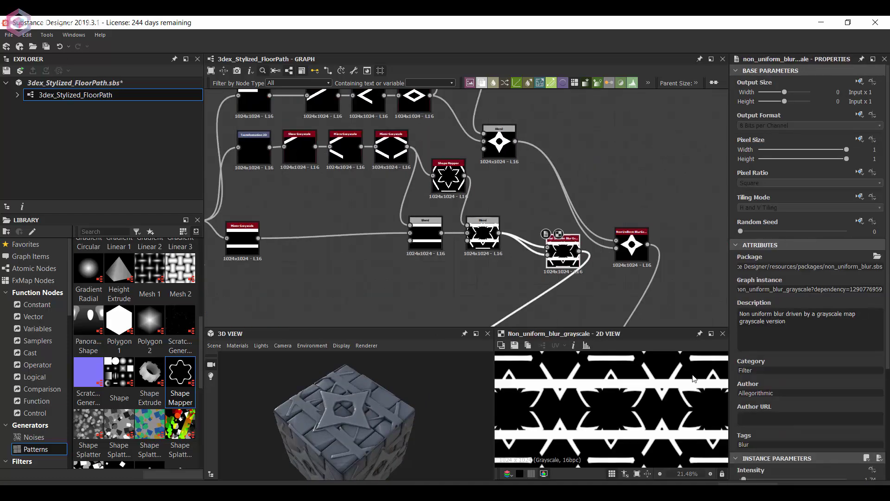
Nudge one band's Offset Y slightly down and set the Skew Grayscale Amount to -0.17
middle_click_drag(274, 159, 360, 213)
left_click(345, 212)
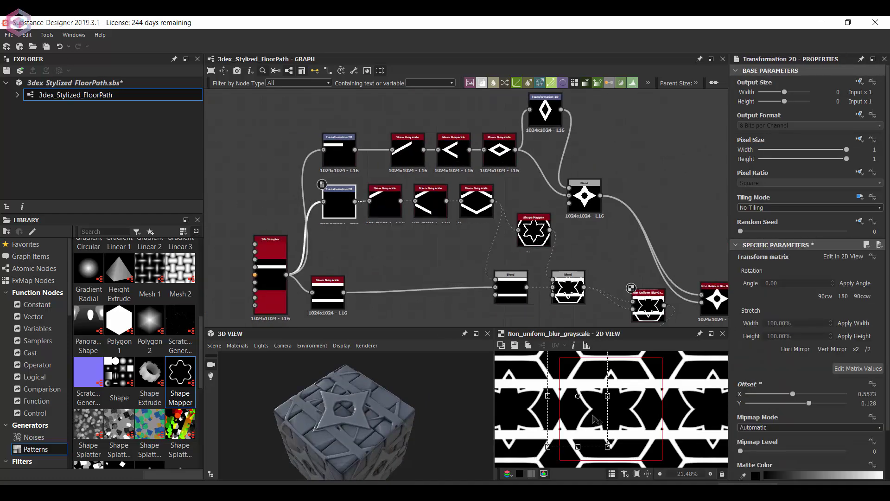
mouse_move(604, 424)
left_mouse_down()
mouse_move(608, 433)
mouse_move(611, 427)
left_mouse_up()
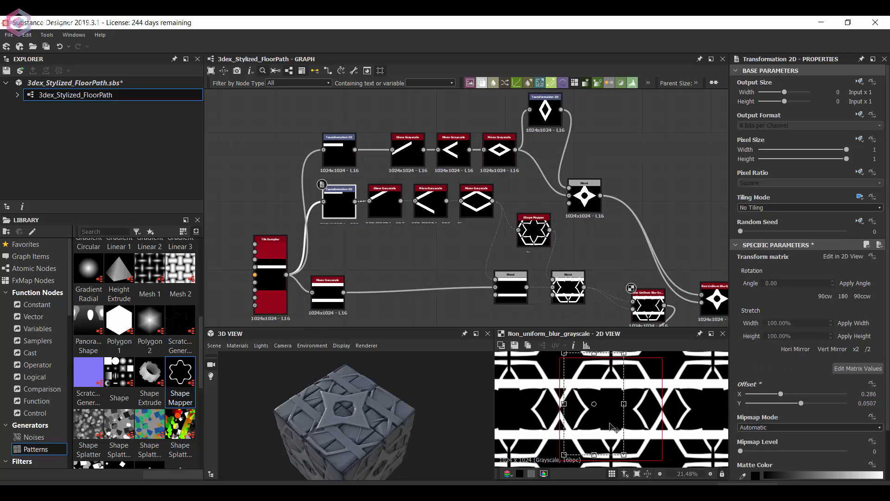
scroll(458, 243, "up", 2)
left_click(377, 199)
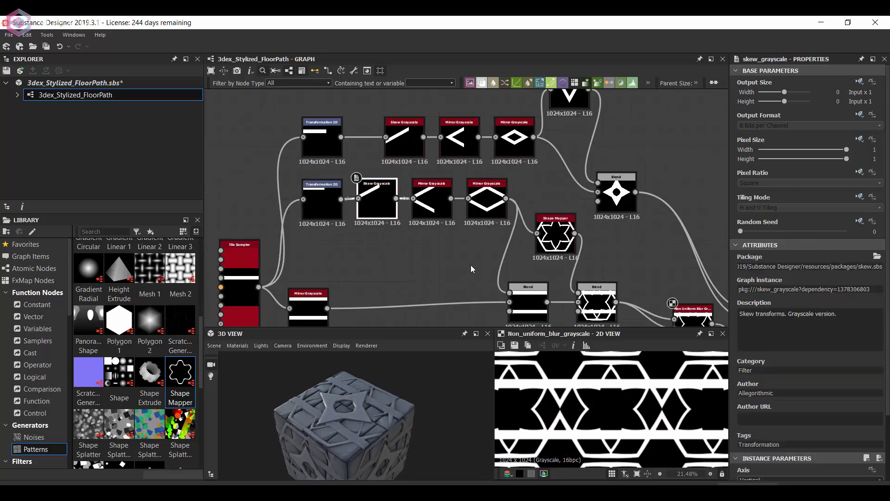
scroll(807, 325, "down", 5)
left_click_drag(794, 437, 784, 437)
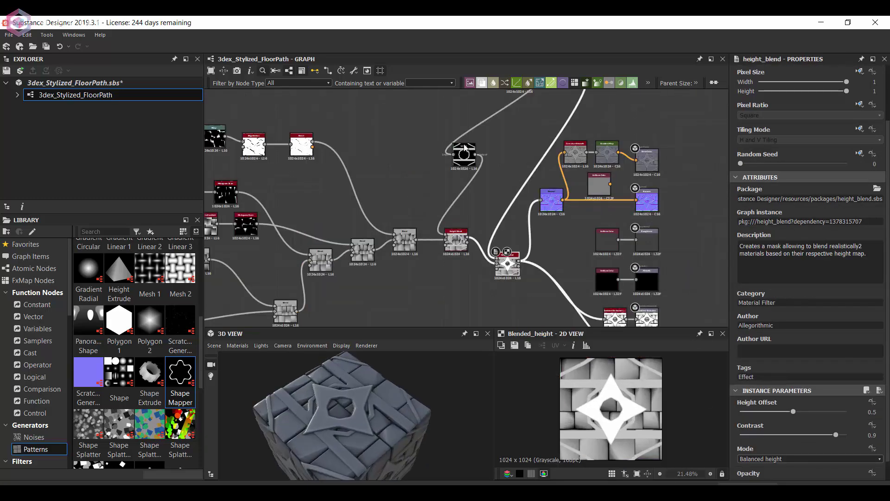
Add a Cells 1 noise, invert it, warp it with Perlin Noise, and preview the result
middle_click_drag(464, 147, 521, 301)
left_click(34, 437)
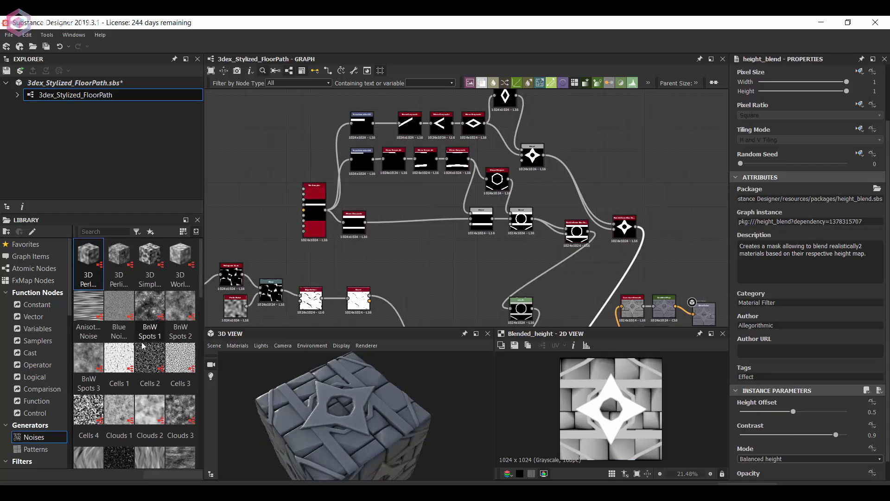
mouse_move(120, 358)
left_mouse_down()
mouse_move(617, 139)
mouse_move(668, 176)
left_mouse_up()
left_click(696, 296)
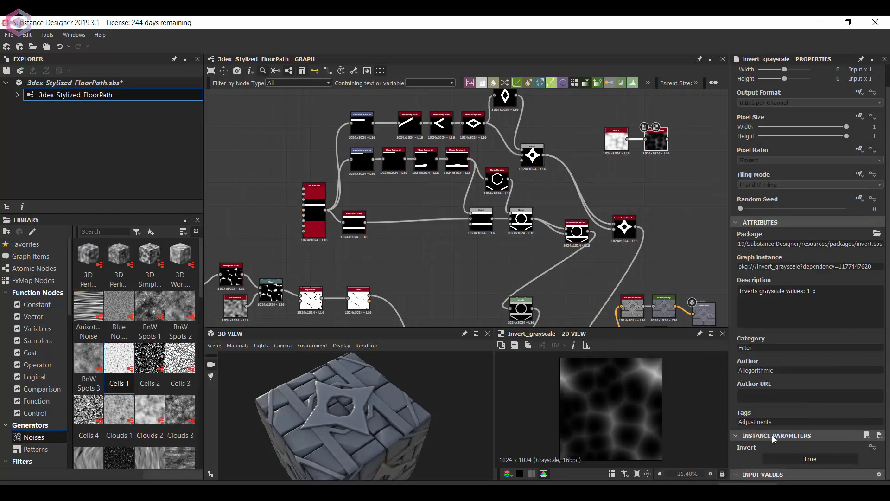
left_click_drag(626, 154, 594, 217)
type("perlin")
key("Return")
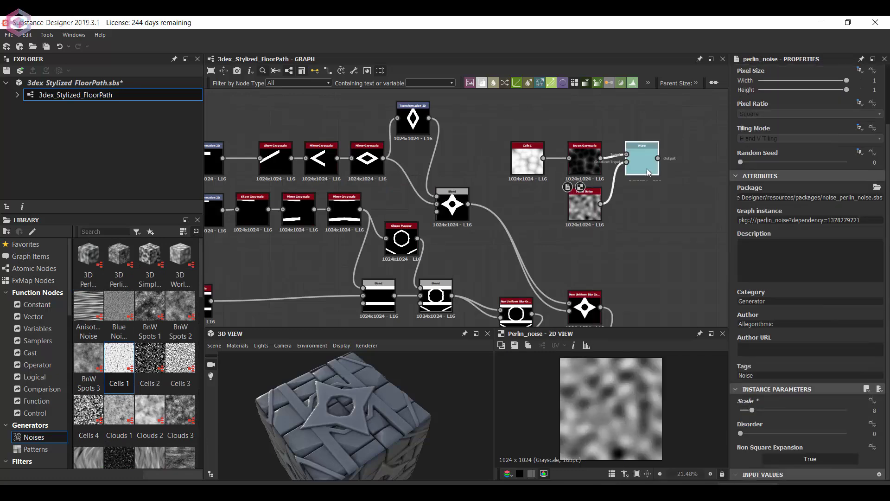
double_click(648, 172)
Multiply the warped cells over the star mask at a lowered opacity
mouse_move(463, 232)
middle_mouse_down()
mouse_move(463, 186)
mouse_move(522, 208)
middle_mouse_up()
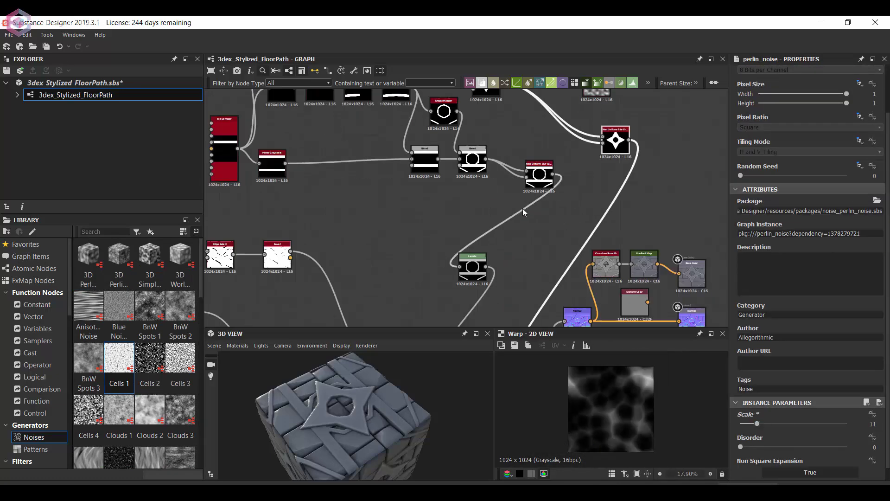
scroll(522, 208, "down", 2)
double_click(614, 158)
middle_click_drag(614, 157, 504, 261)
scroll(541, 199, "up", 3)
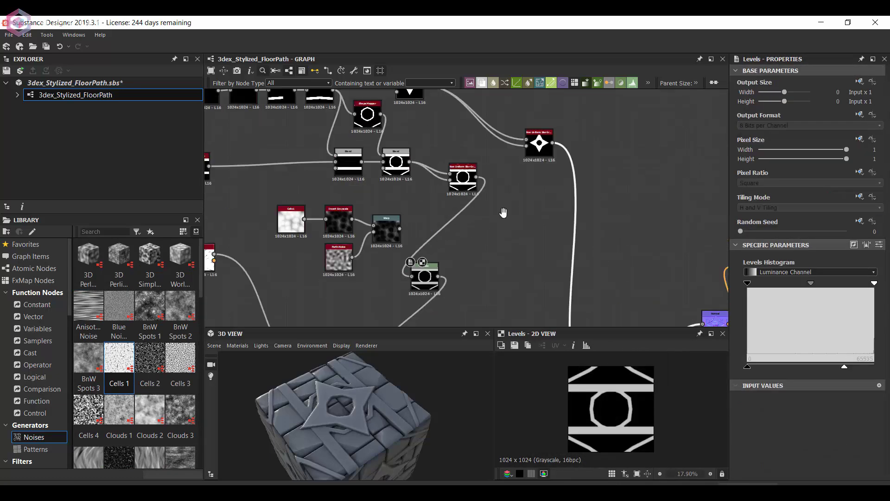
double_click(669, 148)
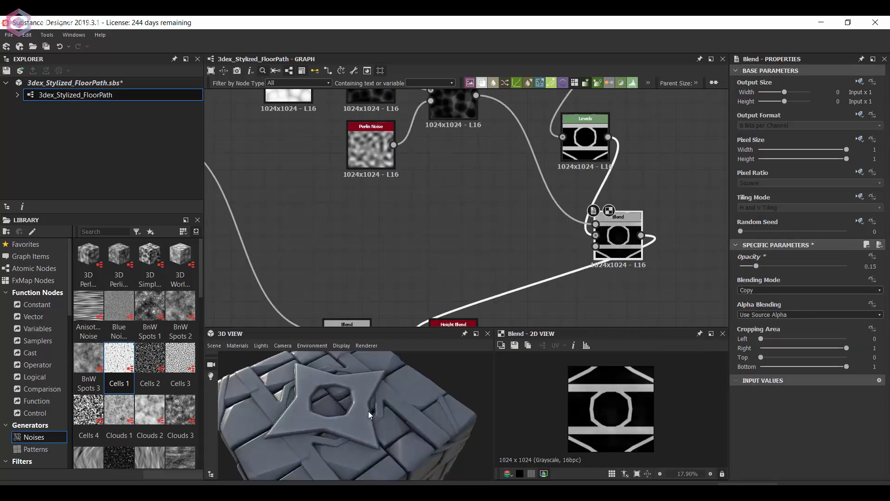
left_click_drag(847, 266, 757, 266)
left_click(809, 290)
left_click(761, 311)
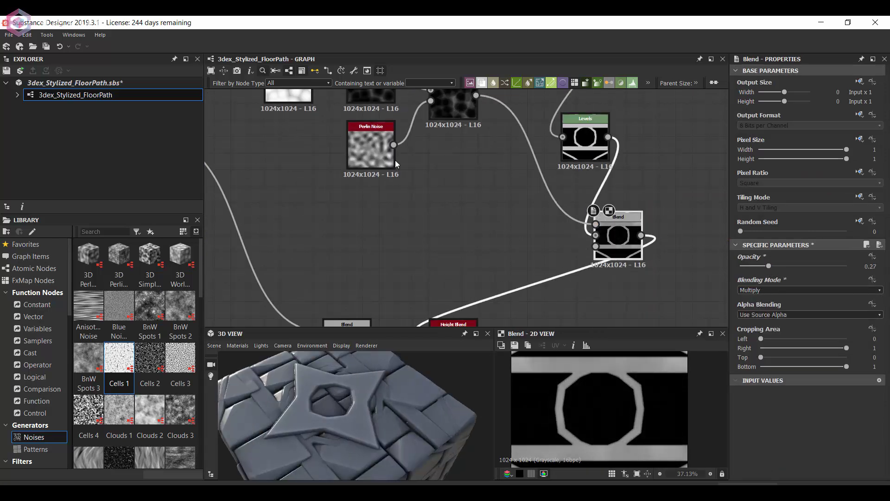
Set Height Blend opacity to 1 and keep the cells blend at Multiply 0.15
middle_click_drag(397, 164, 429, 231)
left_click(321, 148)
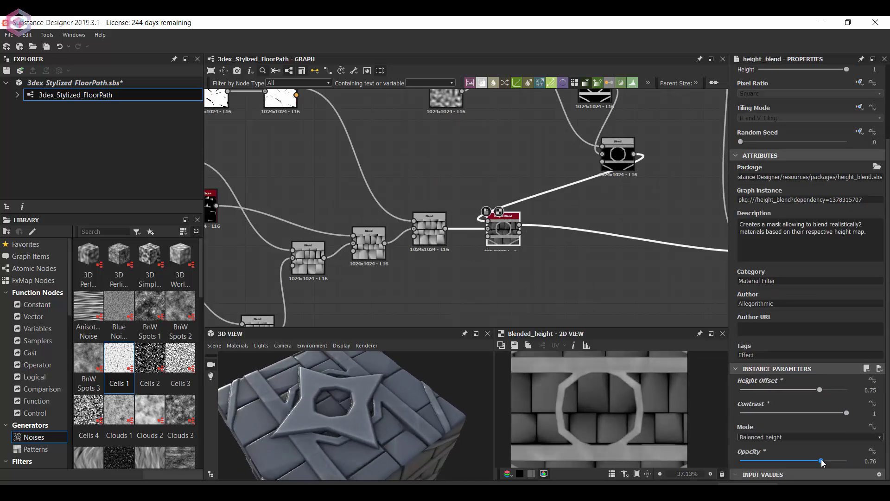
left_click_drag(822, 463, 847, 461)
scroll(533, 207, "down", 3)
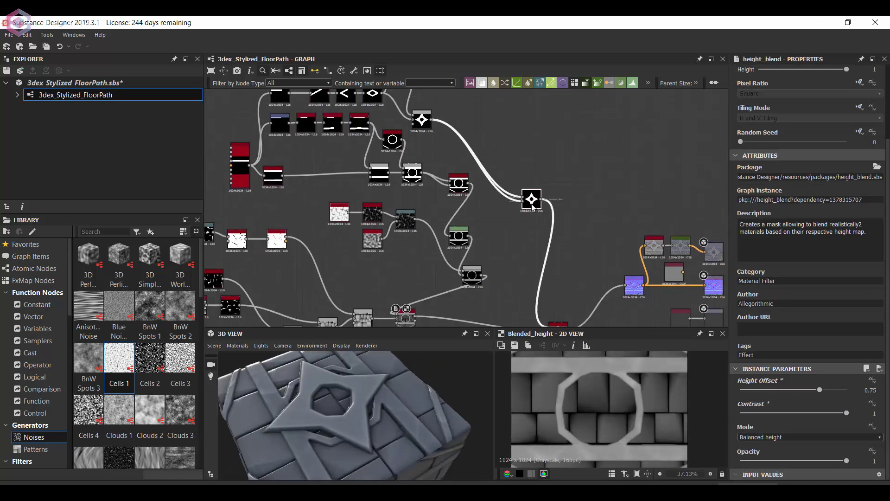
scroll(532, 208, "up", 3)
left_click(554, 248)
left_click(810, 290)
left_click(763, 307)
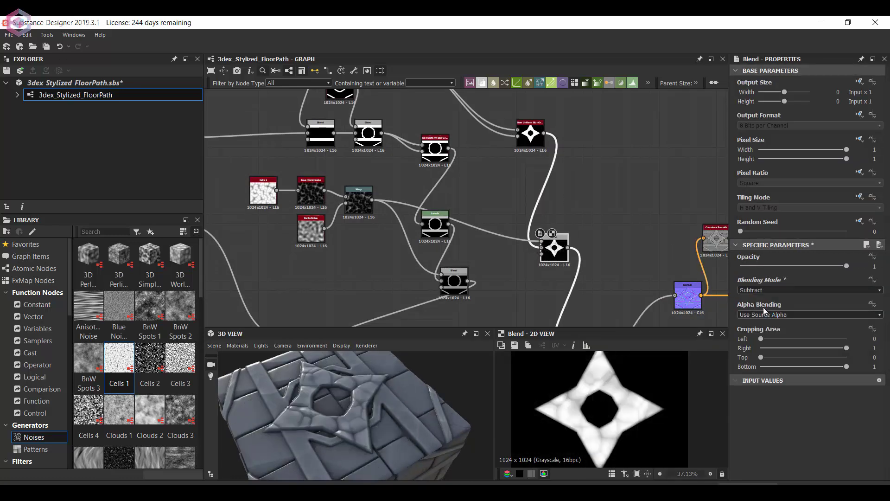
key("ctrl+z")
Insert a Histogram Scan before the Slope Blur and add a Blend after it
left_click_drag(416, 378, 408, 396)
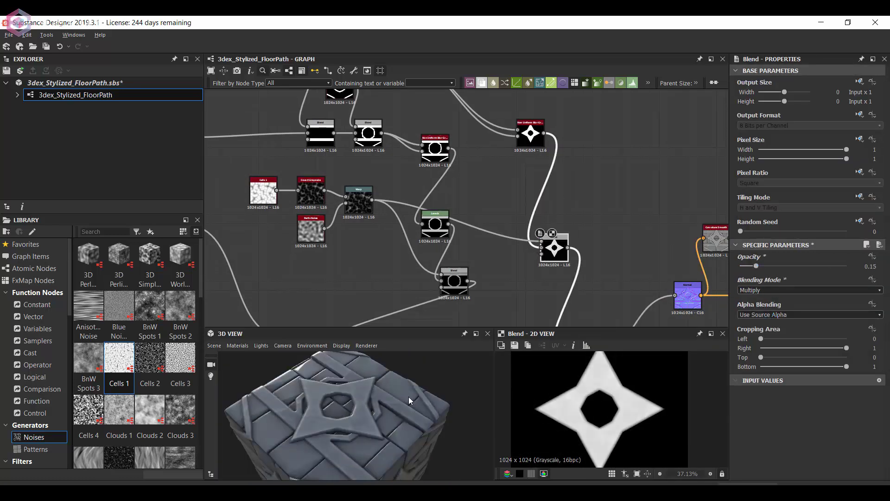
scroll(520, 183, "down", 3)
scroll(466, 217, "up", 3)
left_click(680, 161)
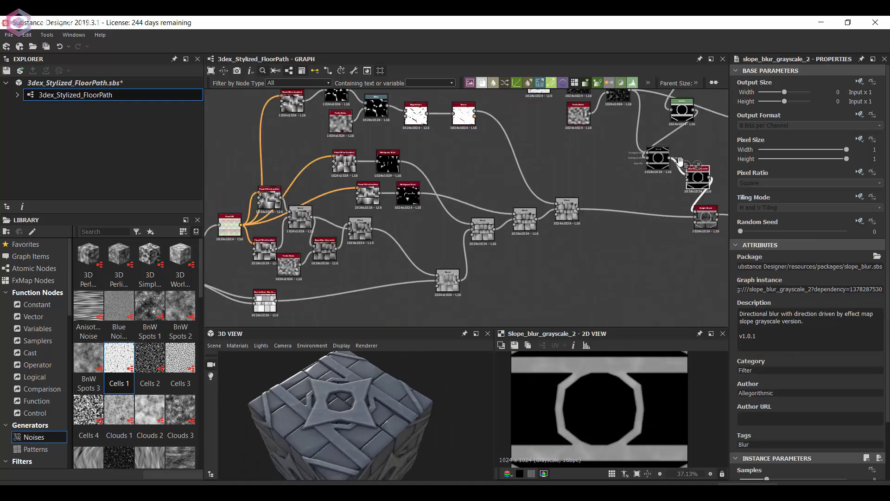
scroll(679, 161, "up", 3)
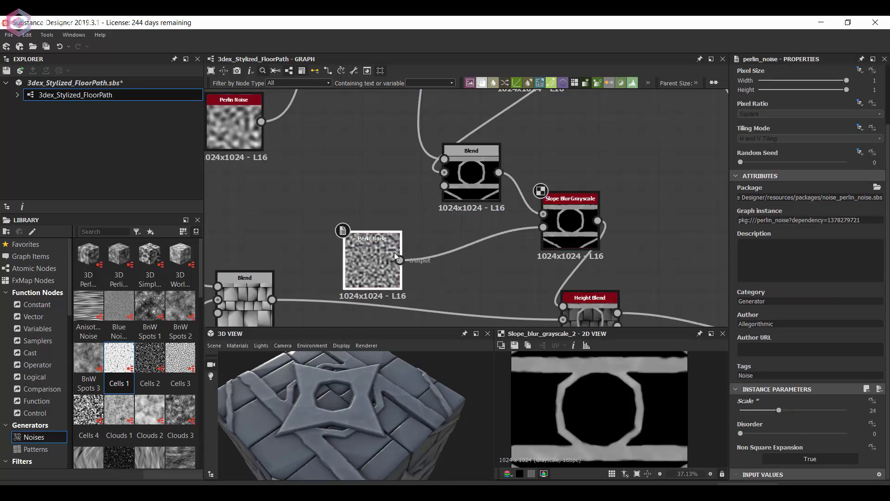
key("space")
type("histo")
left_click(487, 235)
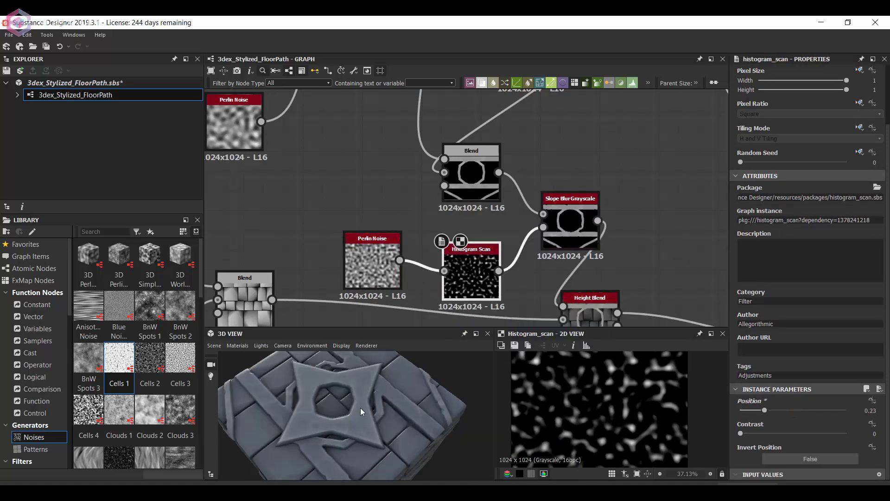
scroll(533, 208, "down", 3)
left_click_drag(557, 250, 599, 208)
left_click(599, 208)
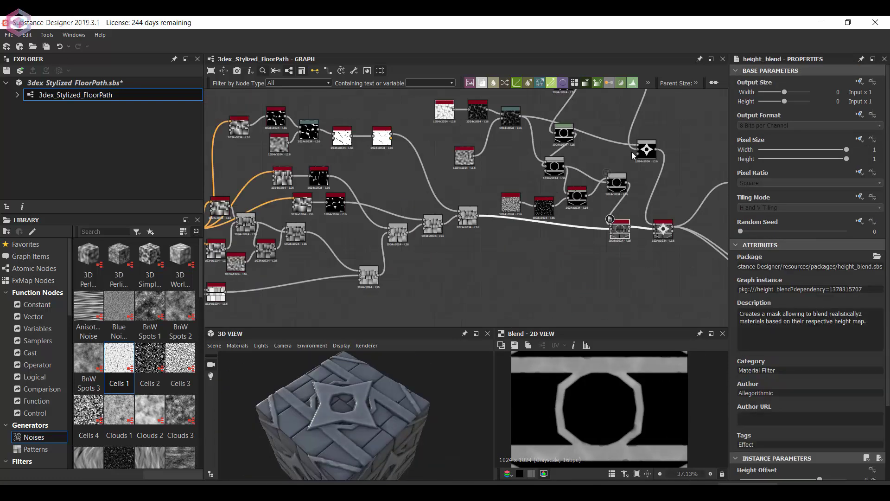
Duplicate the Gradient Map and turn one of its keys brown-orange
left_click(533, 208)
key("ctrl+d")
left_click(841, 332)
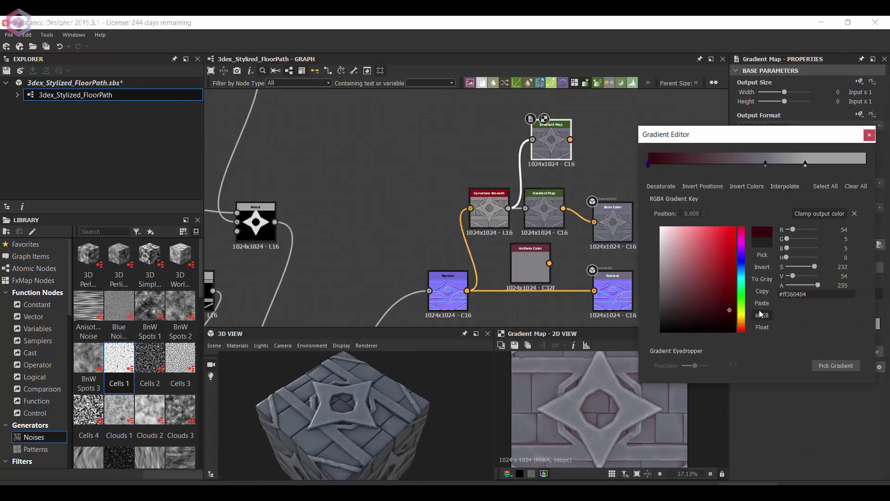
left_click_drag(742, 322, 742, 326)
left_click(701, 271)
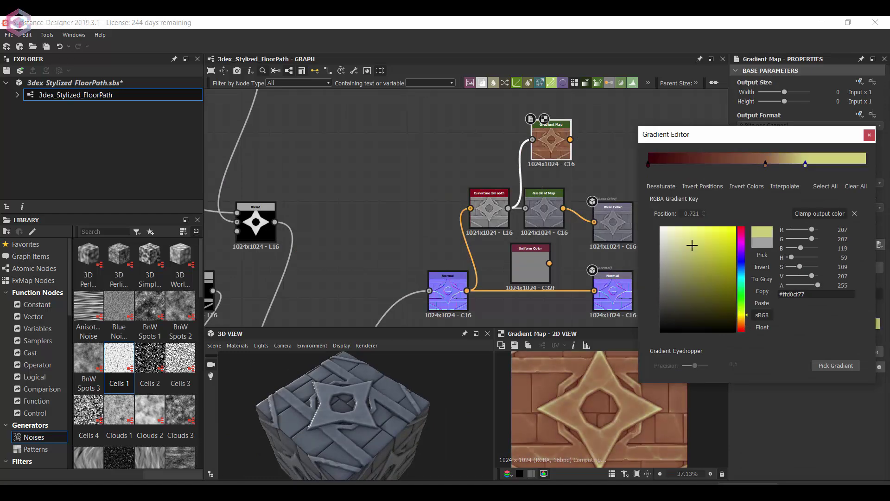
left_click(869, 135)
scroll(658, 180, "down", 3)
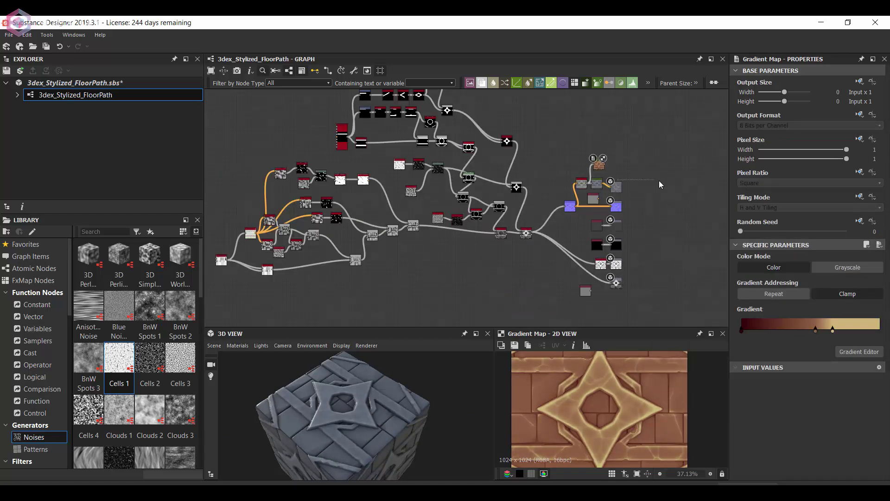
scroll(659, 180, "up", 2)
Paste a Histogram Scan after the star blend and add a new Blend node
middle_click_drag(483, 199, 513, 174)
double_click(465, 143)
scroll(461, 223, "up", 1)
left_click(461, 243)
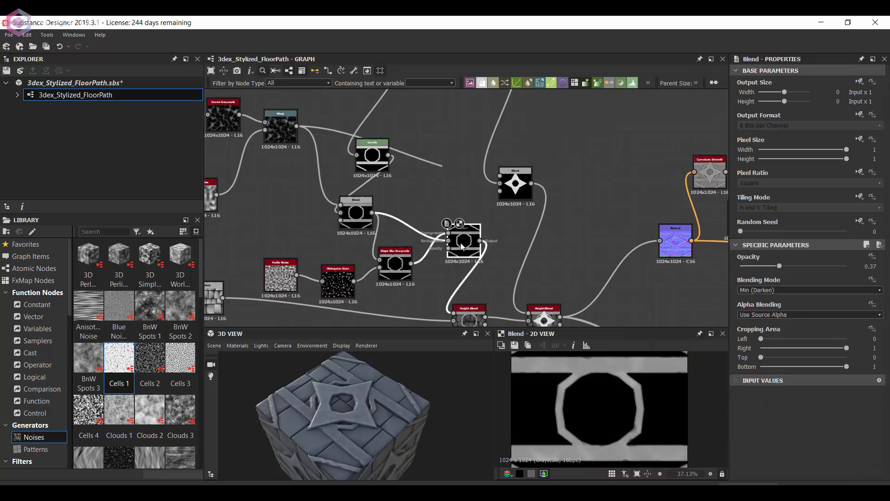
key("ctrl+v")
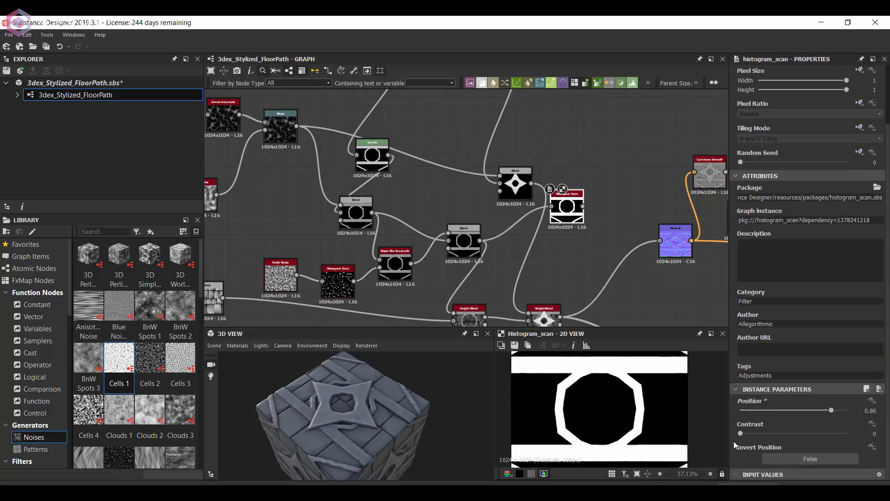
mouse_move(511, 139)
middle_mouse_down()
mouse_move(601, 233)
mouse_move(602, 188)
mouse_move(567, 239)
mouse_move(602, 264)
middle_mouse_up()
left_click(447, 110)
left_click(474, 249)
key("space")
type("b")
key("Return")
Wrap the two mask nodes in a frame titled 'Mask'
right_click(423, 154)
left_click(464, 211)
left_click(771, 117)
type("Mask")
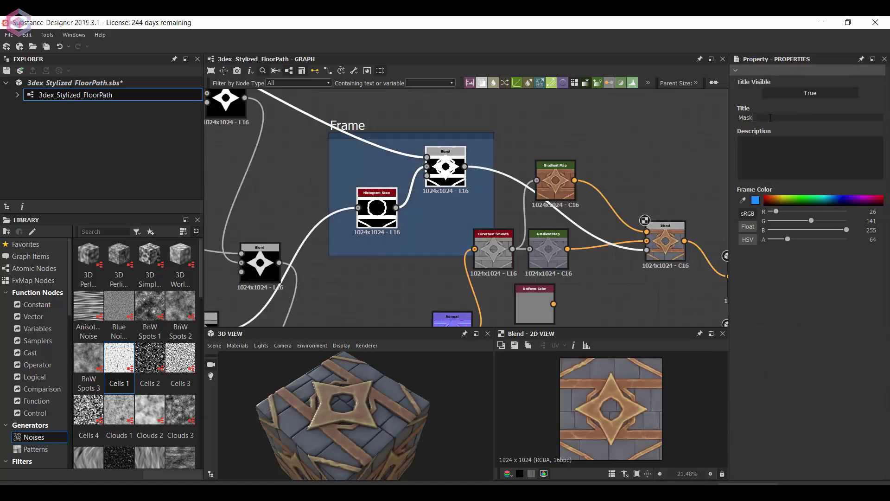
key("Return")
Add another Blend node and wire it into the output chain
middle_click_drag(556, 232, 465, 168)
scroll(612, 391, "up", 2)
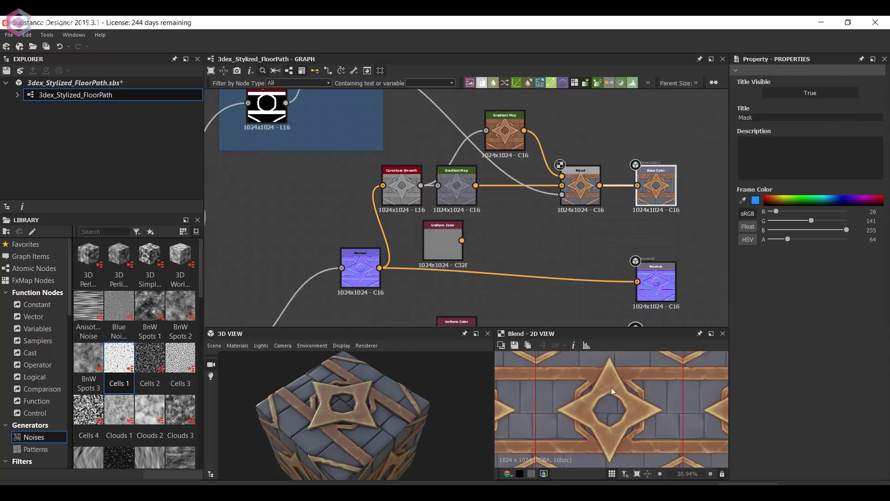
scroll(548, 227, "down", 4)
scroll(548, 227, "up", 3)
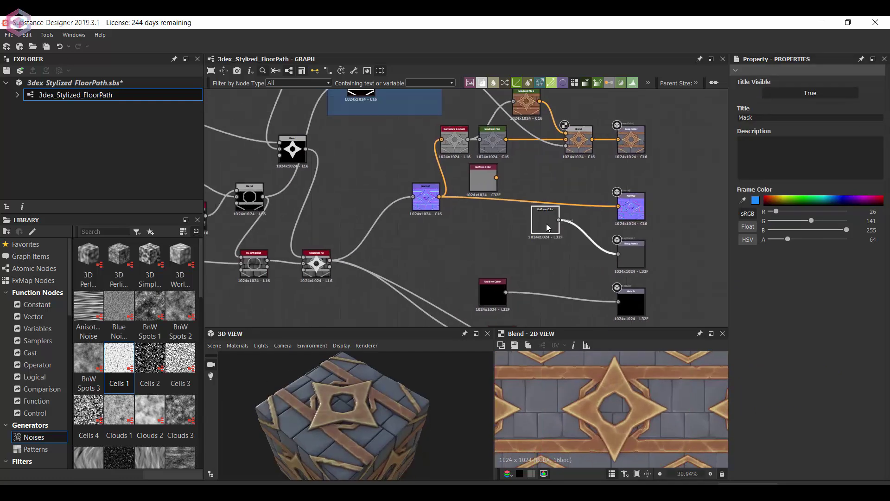
left_click(548, 227)
key("space")
left_click(603, 232)
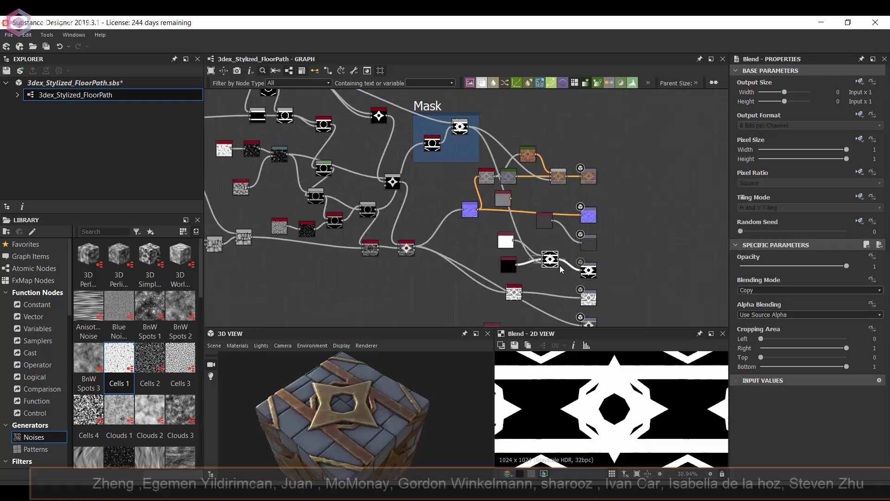
Adjust the key colours of the ornament's gradient map and check the cube preview
scroll(561, 269, "up", 2)
scroll(392, 397, "up", 2)
scroll(396, 400, "up", 2)
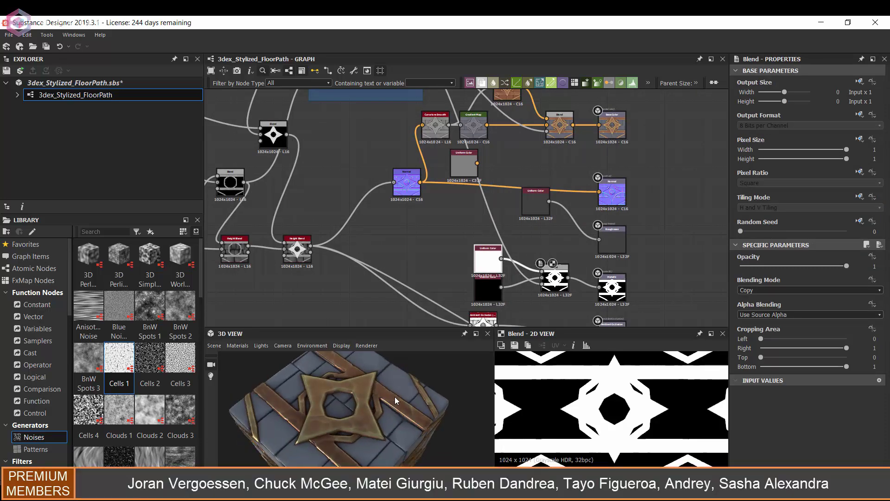
left_click(779, 324)
left_click(807, 163)
left_click(707, 163)
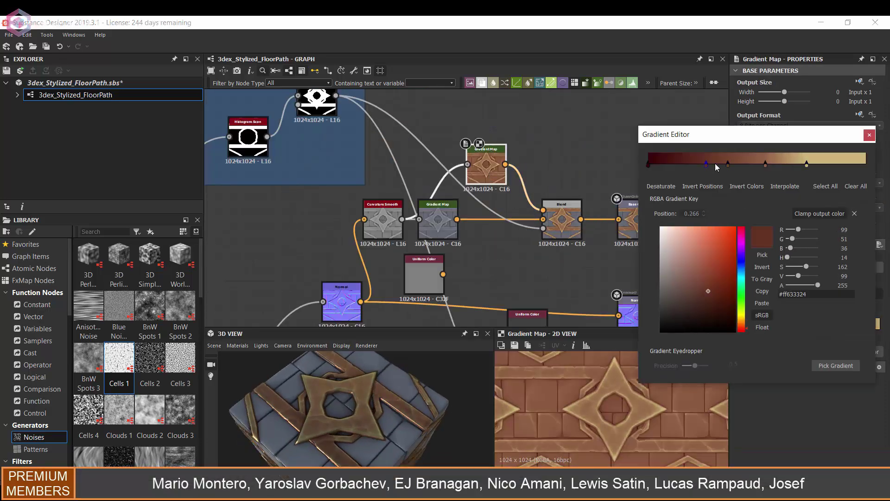
left_click_drag(743, 317, 744, 312)
left_click(744, 302)
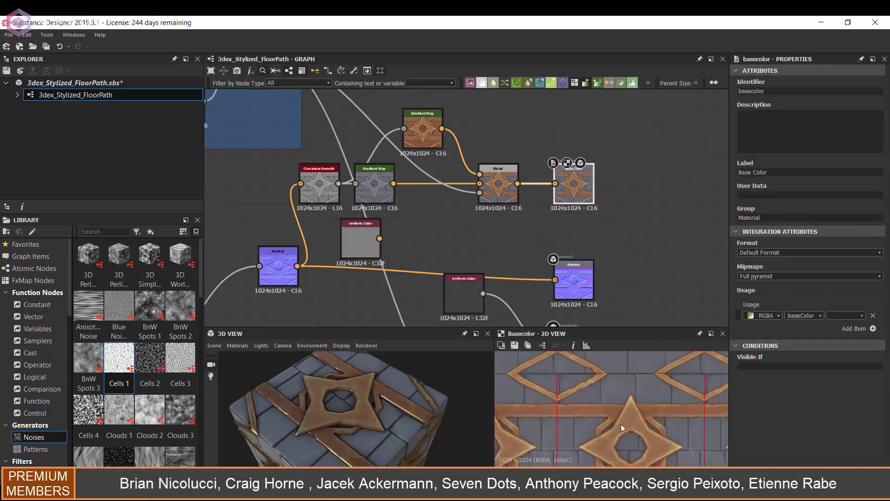
left_click(715, 165)
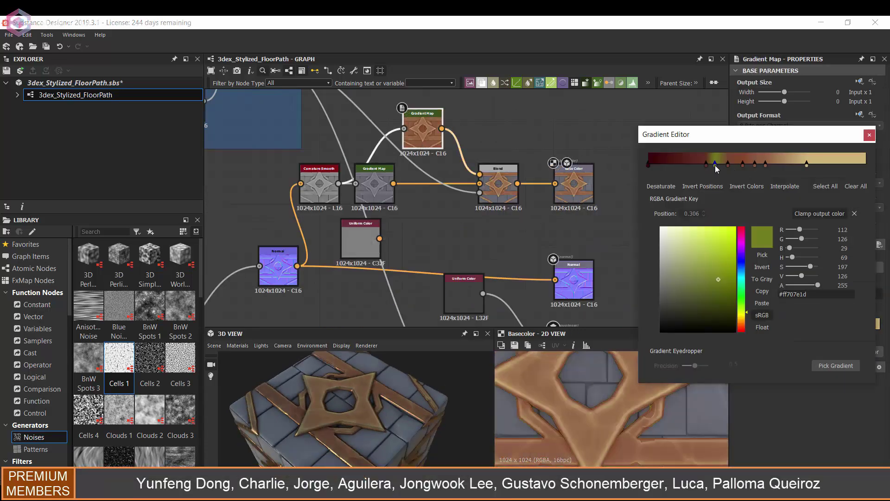
scroll(644, 382, "down", 3)
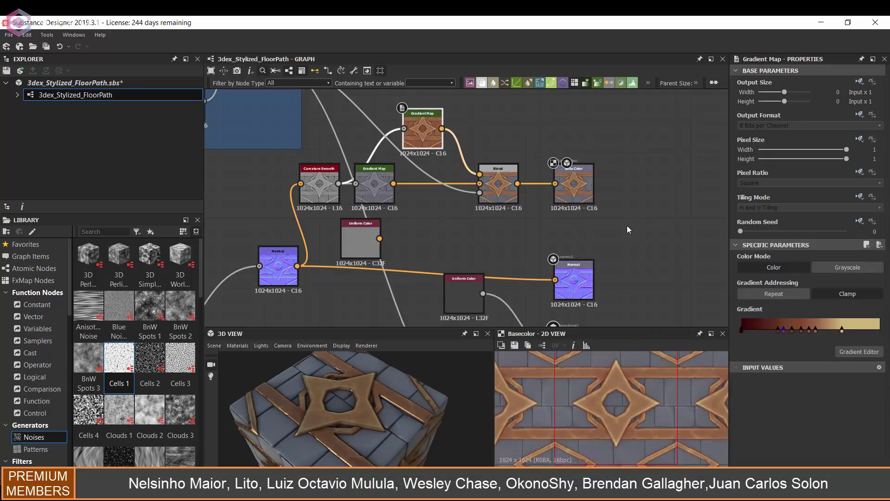
mouse_move(311, 410)
left_mouse_down()
mouse_move(414, 422)
mouse_move(366, 412)
mouse_move(392, 407)
left_mouse_up()
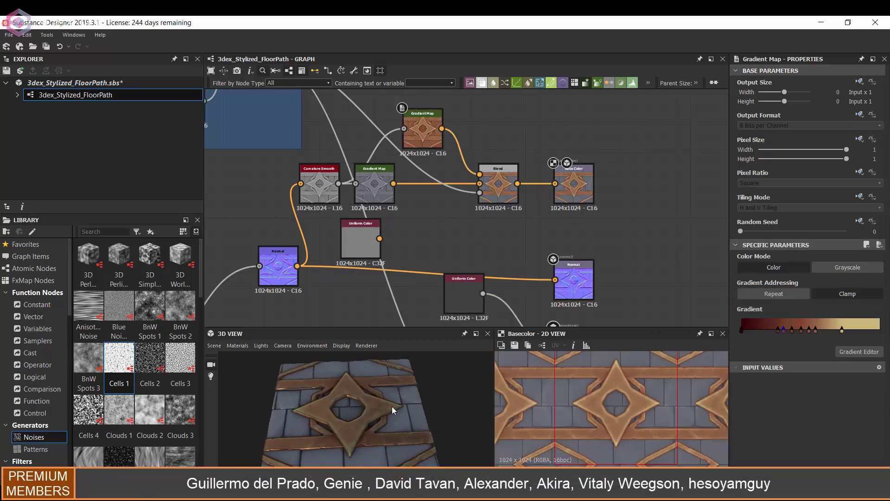
Review the second gradient map's grayscale gradient, then close the Gradient Editor
middle_click_drag(519, 258, 588, 238)
left_click(443, 163)
left_click(859, 351)
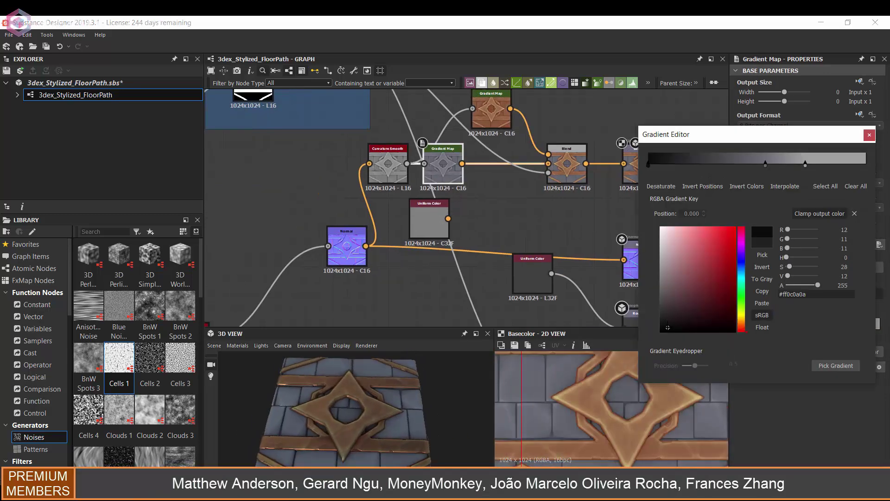
left_click(869, 136)
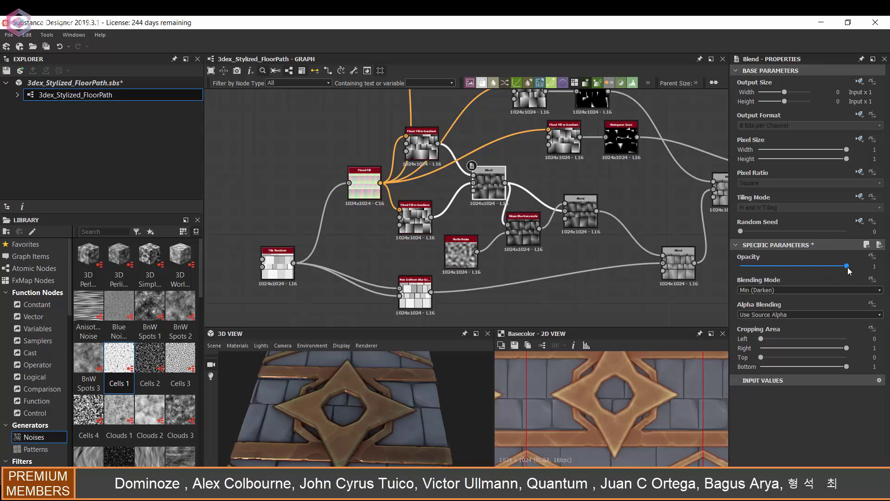
Set the tile Blend opacity to 0.57 and raise hbao Height Depth to about 0.84
left_click_drag(847, 265, 801, 265)
left_click_drag(353, 408, 399, 416)
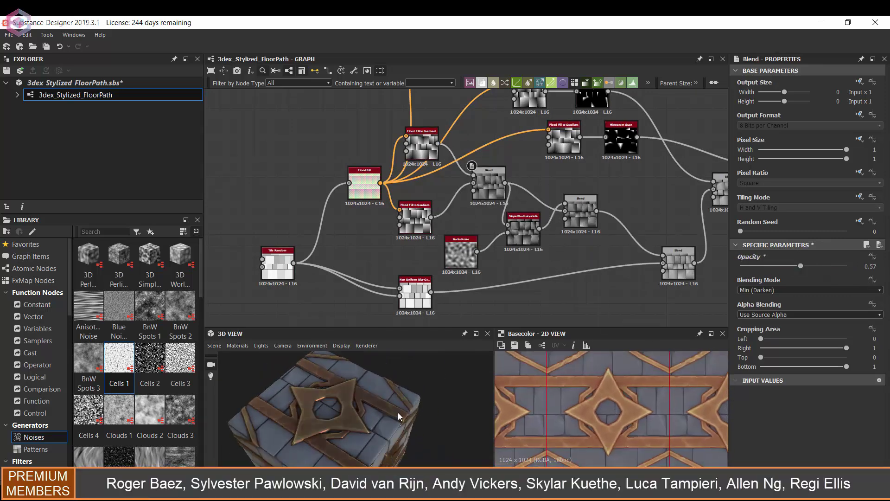
middle_click_drag(464, 209, 505, 277)
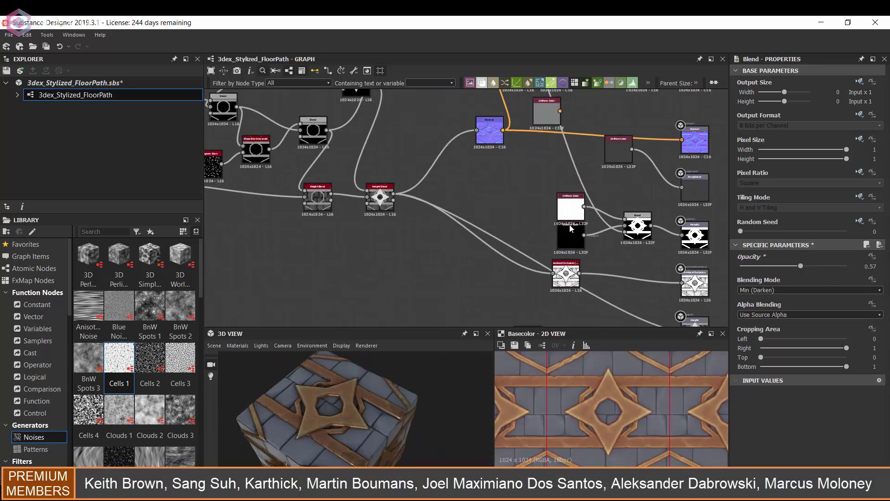
double_click(506, 277)
scroll(770, 394, "down", 5)
left_click_drag(769, 396, 830, 395)
scroll(487, 223, "up", 2)
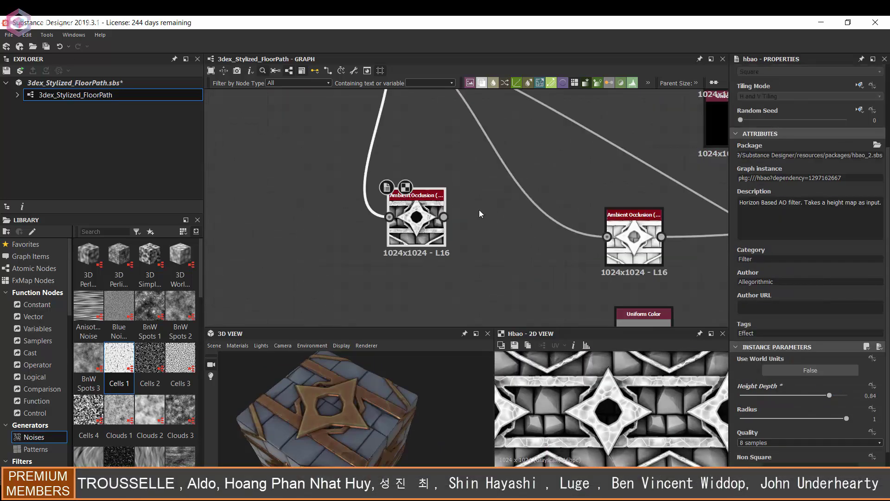
middle_click_drag(473, 218, 517, 246)
Add a Slope Blur Grayscale driven by Clouds 2, with more samples and lower intensity
key("space")
left_click(557, 259)
left_click_drag(494, 193, 416, 276)
type("clouds")
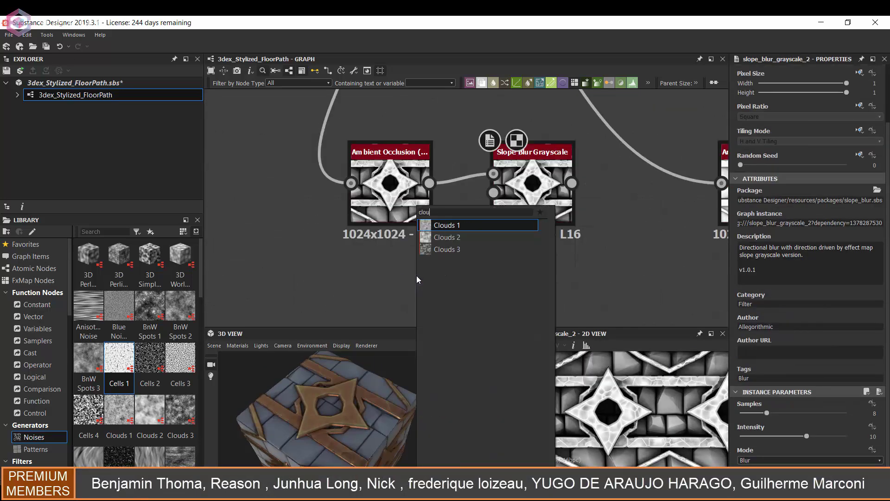
left_click(438, 246)
left_click(847, 413)
left_click_drag(807, 436, 745, 436)
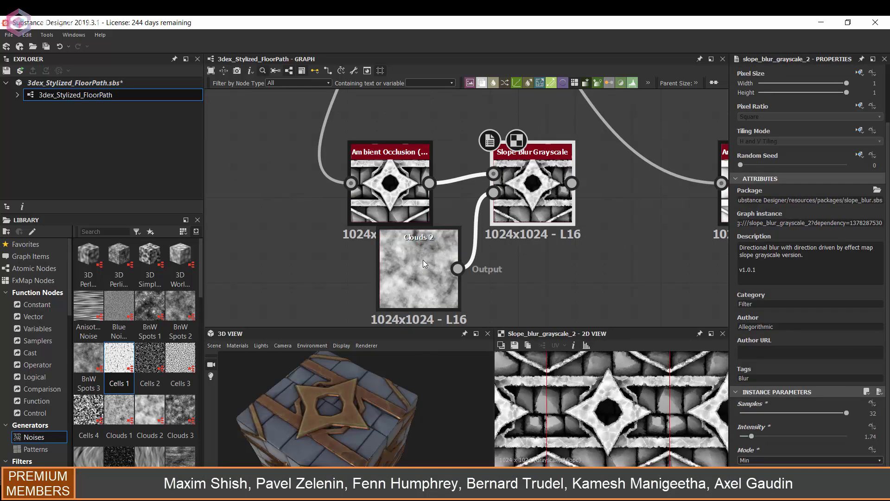
left_click_drag(423, 264, 394, 280)
left_click(837, 413)
scroll(420, 179, "down", 2)
Add a Levels node after the slope blur with a raised black point
key("space")
type("levels")
key("Return")
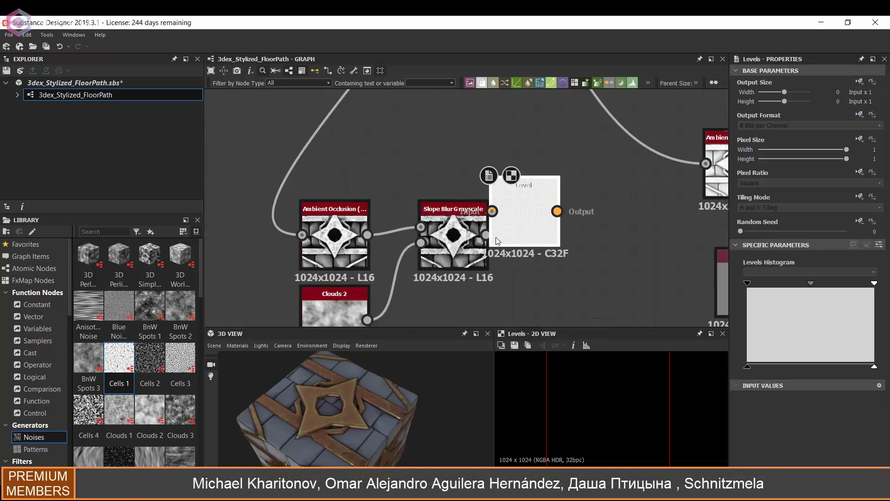
left_click_drag(790, 284, 800, 284)
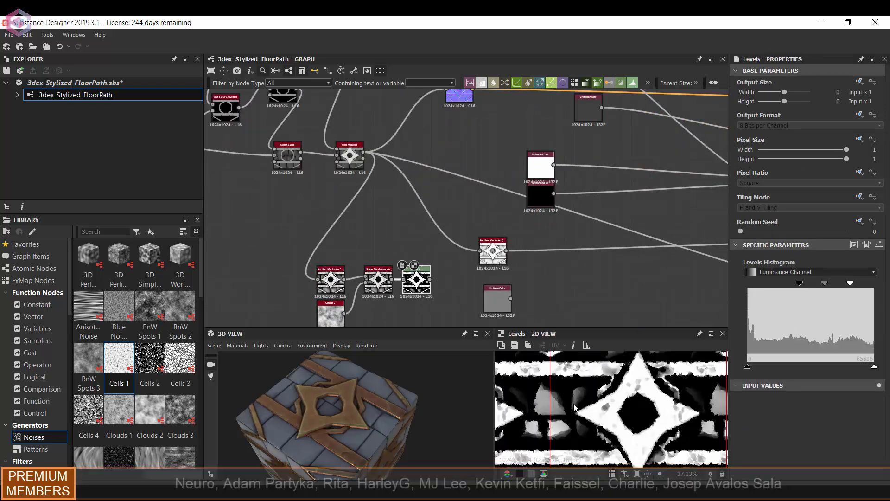
Add a grunge_map_007 noise in an empty area of the graph
middle_click_drag(490, 172, 456, 193)
key("space")
type("grunge")
left_click(596, 295)
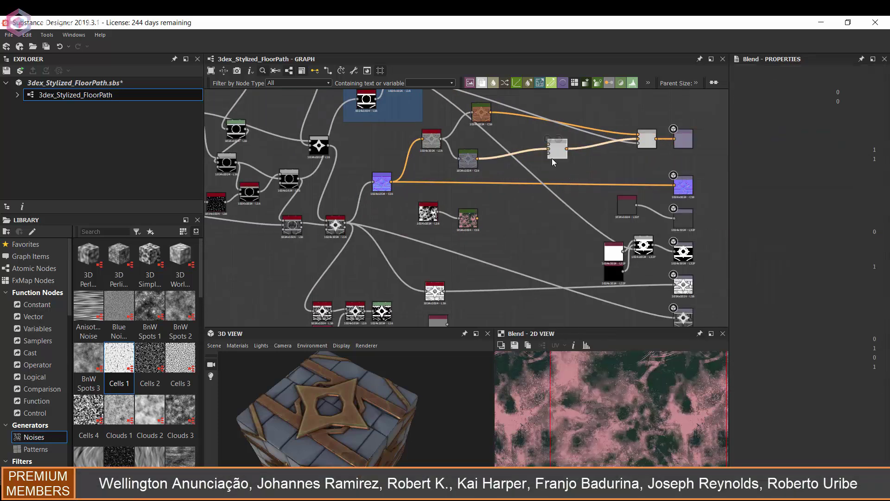
Lower the grunge blend's opacity and shift its gradient key from red to teal
scroll(552, 158, "up", 3)
scroll(580, 151, "up", 2)
scroll(556, 182, "up", 2)
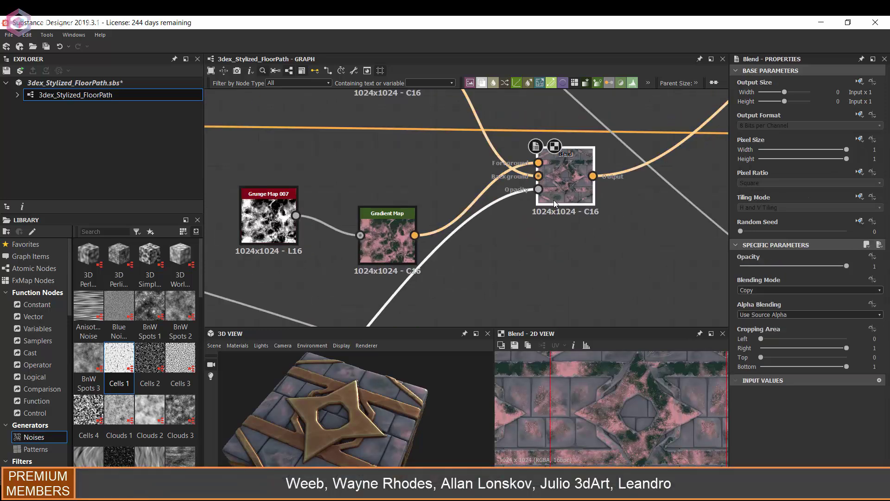
scroll(779, 290, "up", 1)
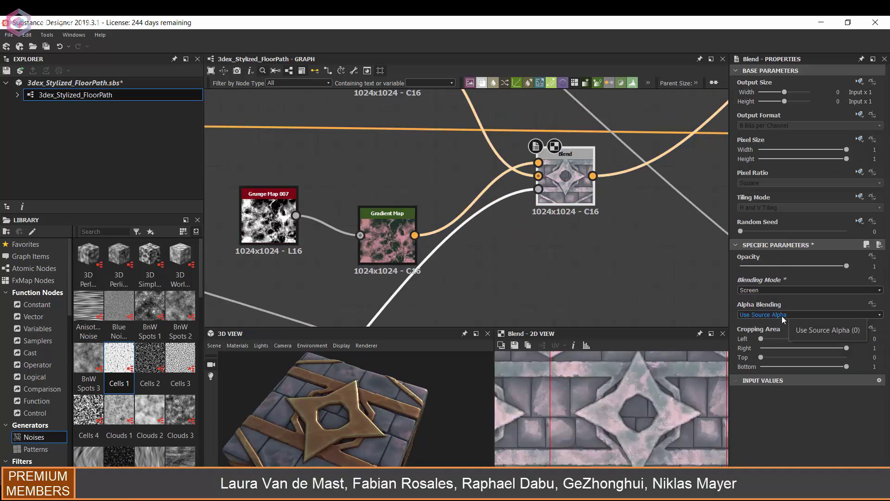
scroll(779, 290, "up", 1)
scroll(779, 290, "up", 1)
scroll(779, 290, "up", 1)
scroll(779, 290, "down", 1)
left_click_drag(776, 267, 768, 267)
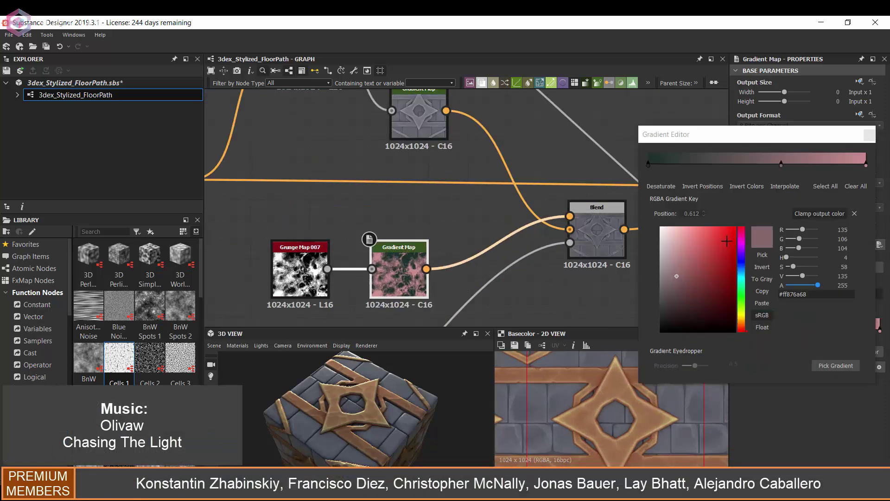
left_click_drag(743, 228, 742, 281)
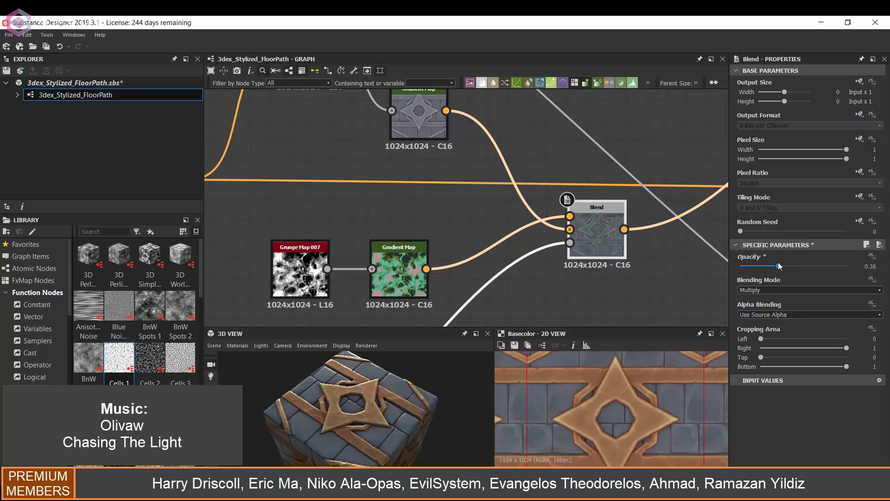
Raise the post-slope-blur Levels black point and set the shading blend opacity to 0.68
scroll(464, 208, "down", 3)
scroll(463, 209, "down", 2)
left_click(361, 297)
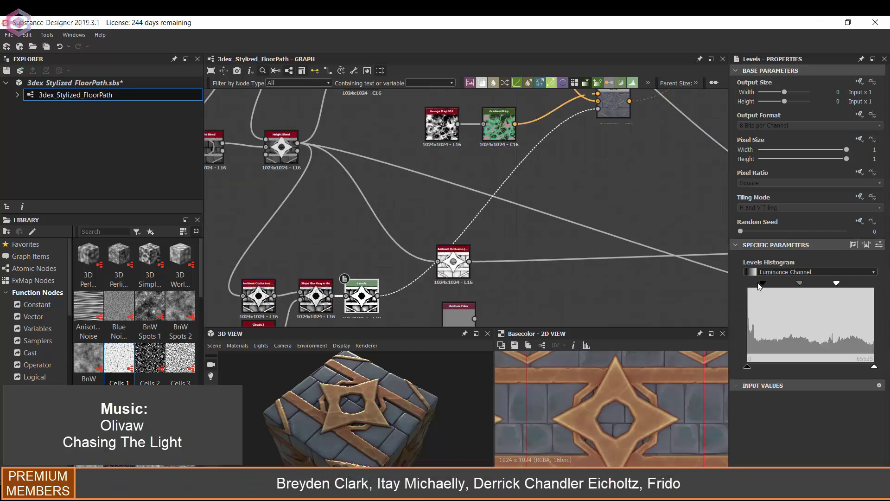
left_click_drag(761, 284, 781, 283)
scroll(628, 390, "down", 2)
scroll(638, 398, "down", 2)
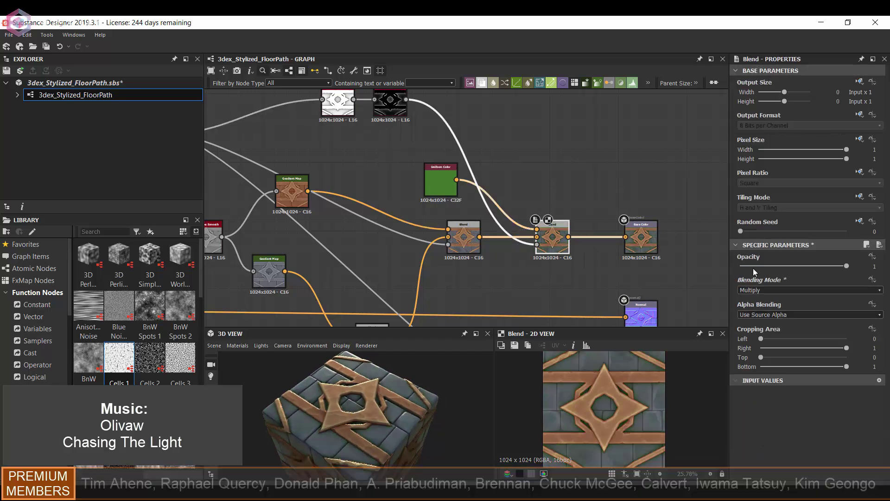
left_click_drag(753, 268, 813, 269)
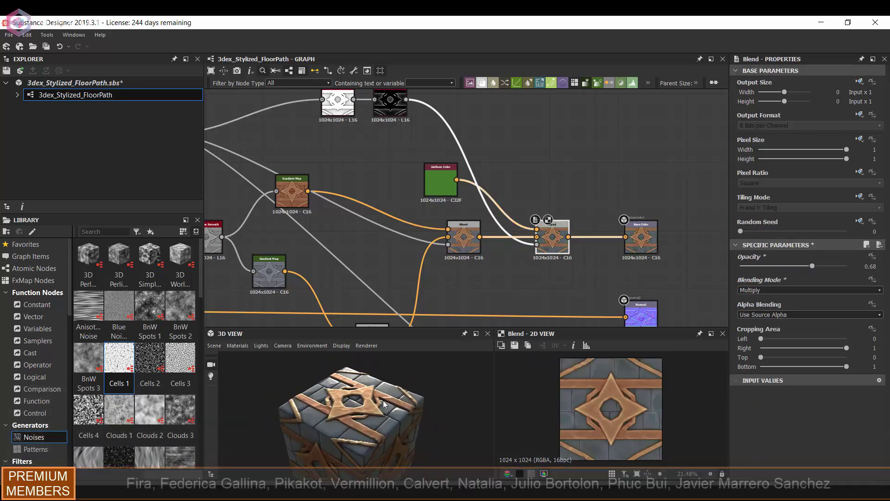
mouse_move(383, 400)
left_mouse_down()
mouse_move(391, 425)
mouse_move(401, 401)
left_mouse_up()
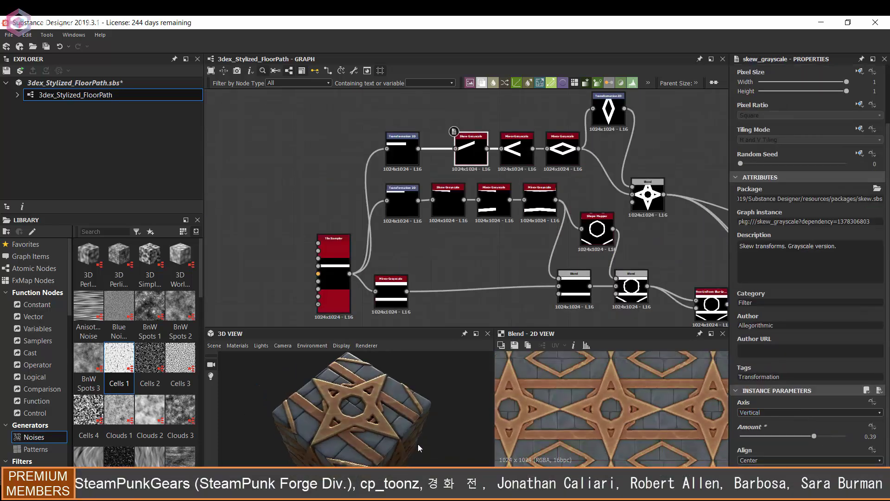
Drive the Skew Grayscale amount negative, to about -0.63 or below, forming the star
left_click_drag(814, 436, 796, 439)
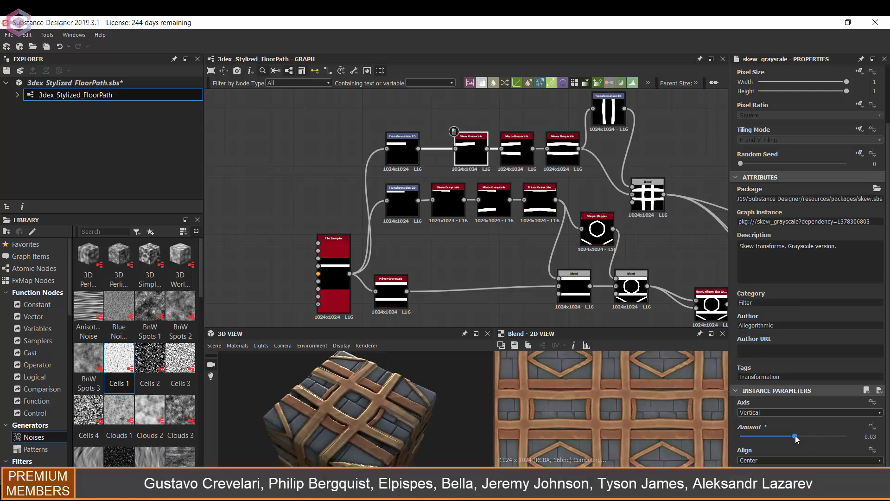
left_click_drag(357, 420, 395, 412)
left_click_drag(795, 436, 759, 436)
left_click_drag(417, 408, 463, 411)
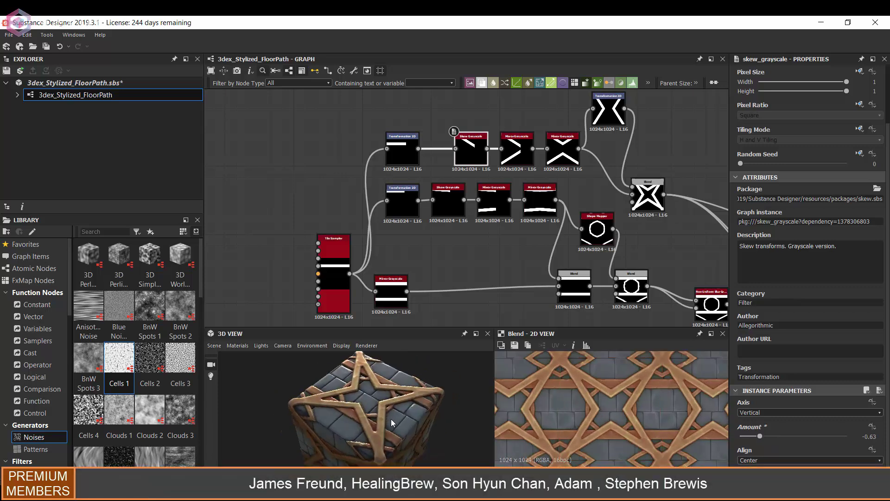
scroll(463, 411, "up", 2)
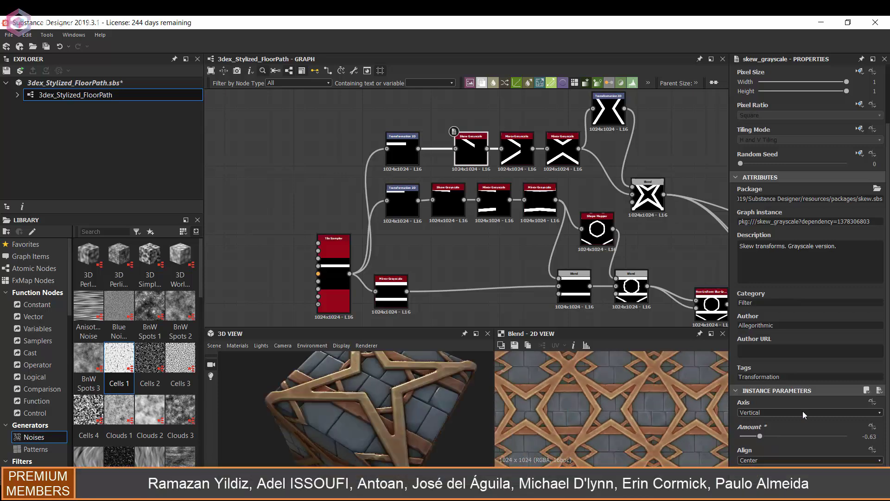
mouse_move(759, 436)
left_mouse_down()
mouse_move(753, 437)
mouse_move(770, 437)
mouse_move(756, 438)
left_mouse_up()
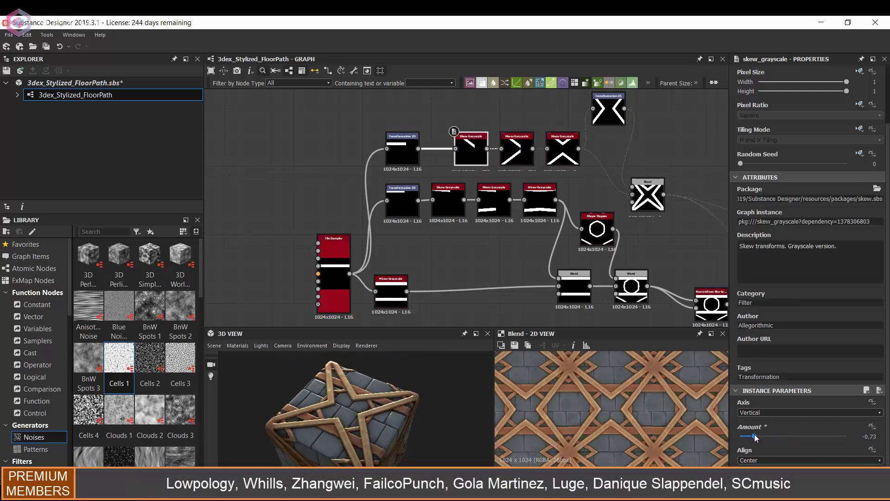
Change the Shape Mapper's segment count and shrink its radius to 0.27
middle_click_drag(464, 259, 323, 249)
left_click(456, 218)
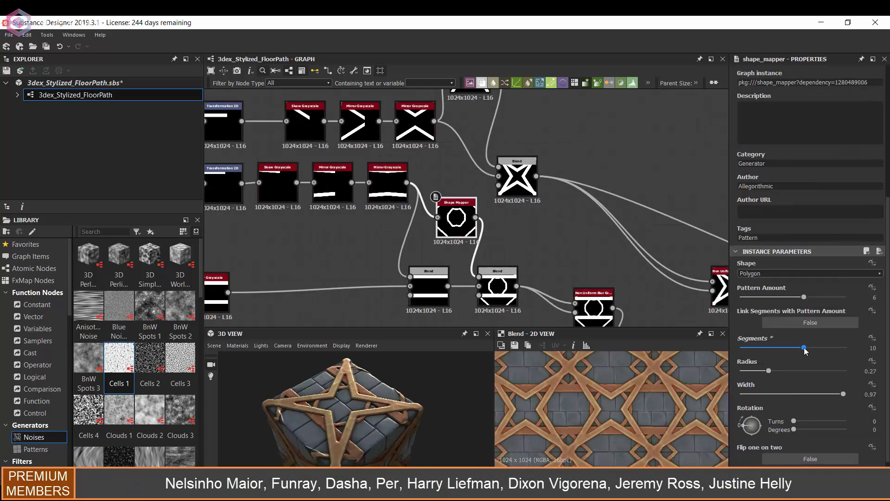
left_click_drag(805, 348, 847, 348)
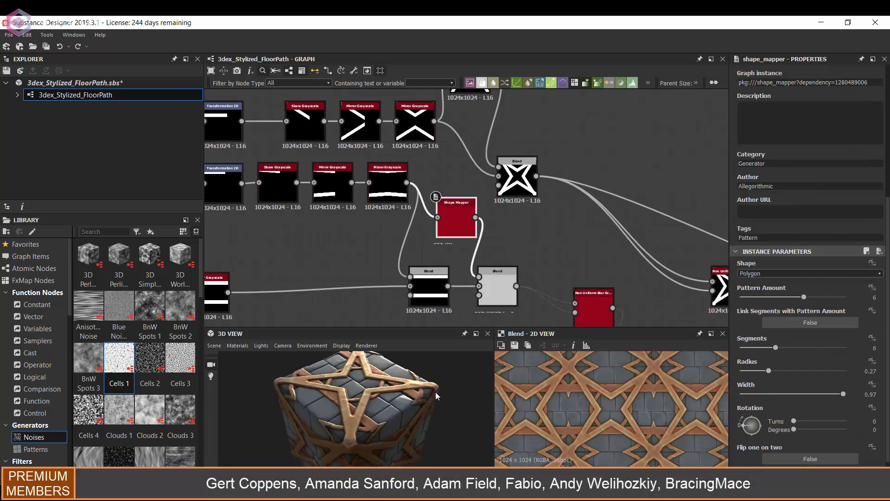
mouse_move(769, 372)
left_mouse_down()
mouse_move(755, 374)
mouse_move(769, 371)
left_mouse_up()
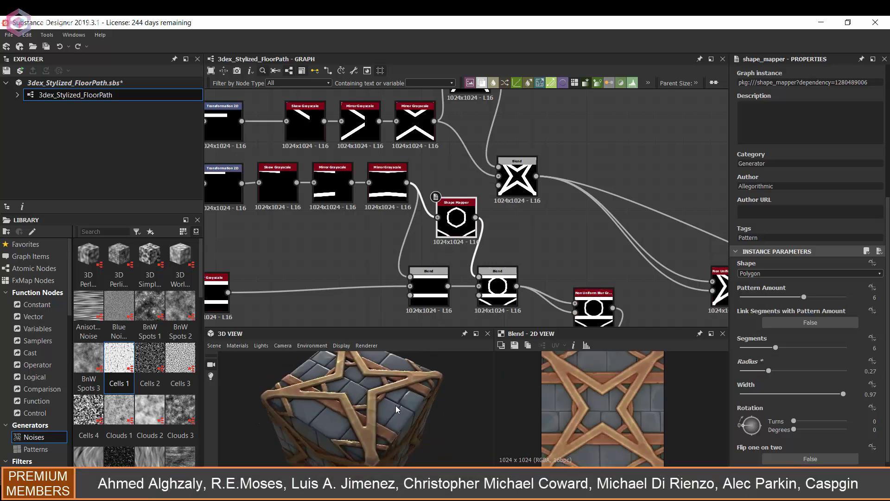
middle_click_drag(300, 161, 393, 206)
left_click(398, 167)
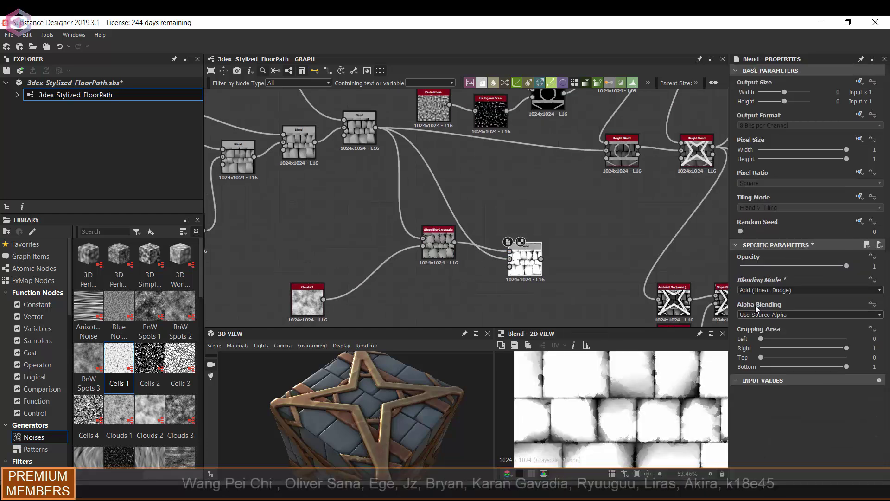
Add a Levels node after the tile Blend and brighten the tile mask
scroll(763, 290, "down", 3)
key("space")
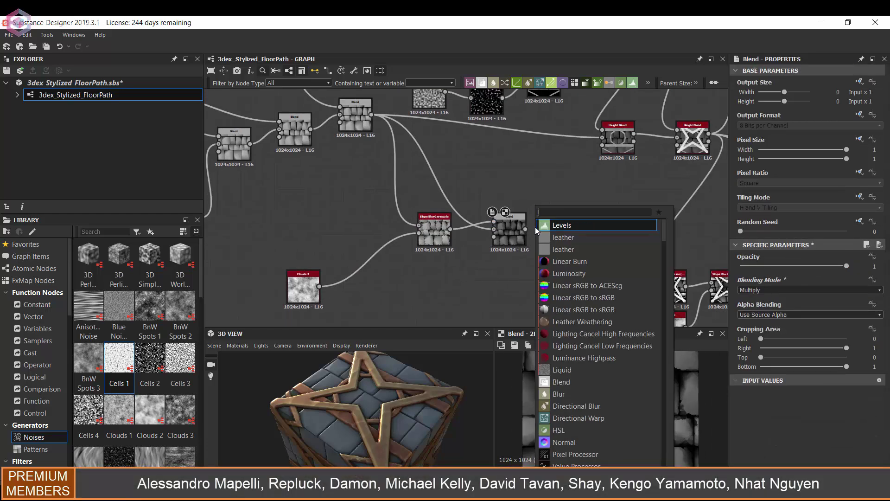
left_click(535, 227)
mouse_move(820, 366)
left_mouse_down()
mouse_move(770, 366)
mouse_move(842, 367)
left_mouse_up()
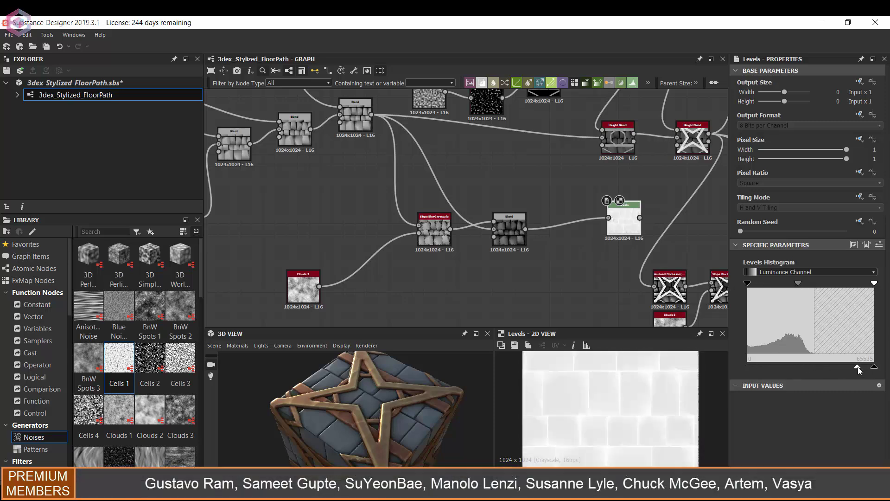
Rearrange the node groups to make room and insert a Blend node on the Roughness wire
scroll(504, 278, "down", 5)
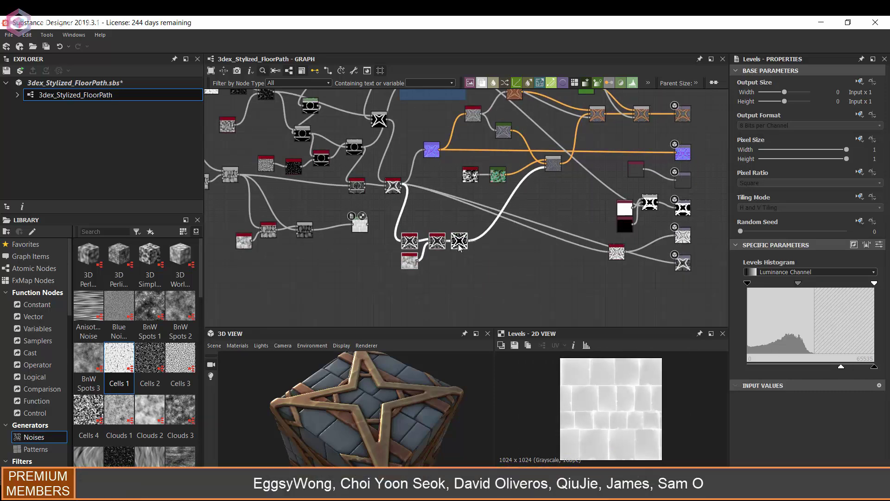
left_click_drag(505, 278, 368, 246)
mouse_move(368, 247)
middle_mouse_down()
mouse_move(506, 242)
mouse_move(445, 209)
middle_mouse_up()
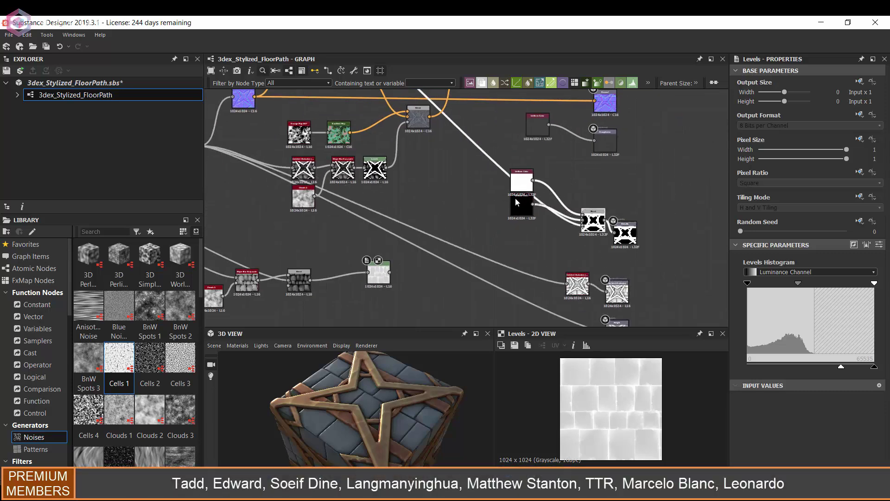
scroll(508, 201, "up", 3)
key("space")
left_click(534, 232)
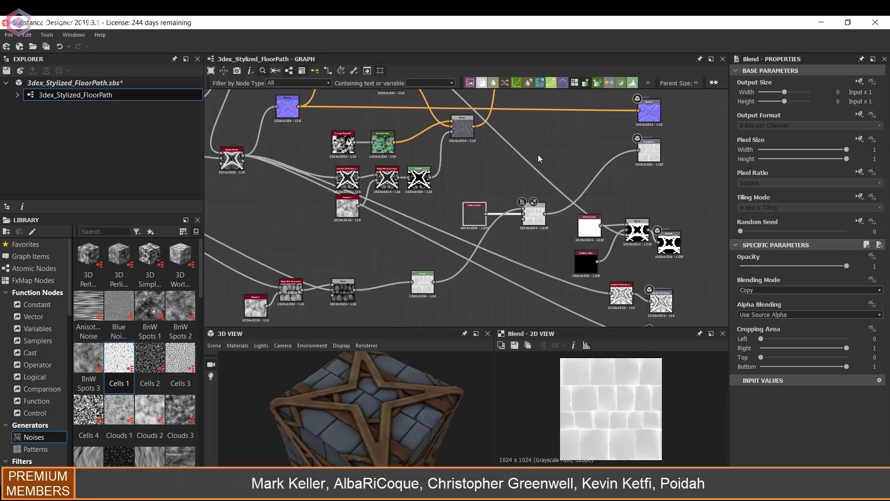
Move the Uniform Color node lower and inspect the Levels and Uniform Color settings
scroll(538, 157, "down", 3)
scroll(552, 268, "up", 3)
left_click_drag(492, 209, 475, 301)
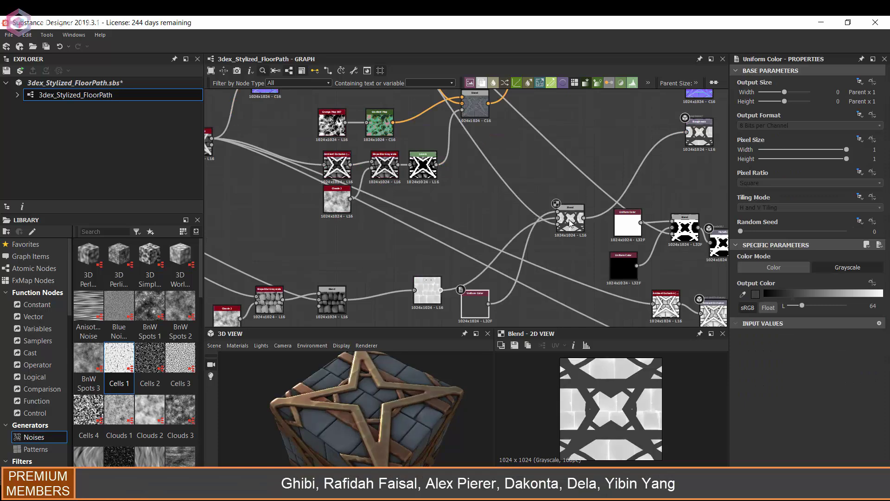
scroll(571, 224, "up", 1)
middle_click_drag(399, 306, 526, 250)
left_click(525, 253)
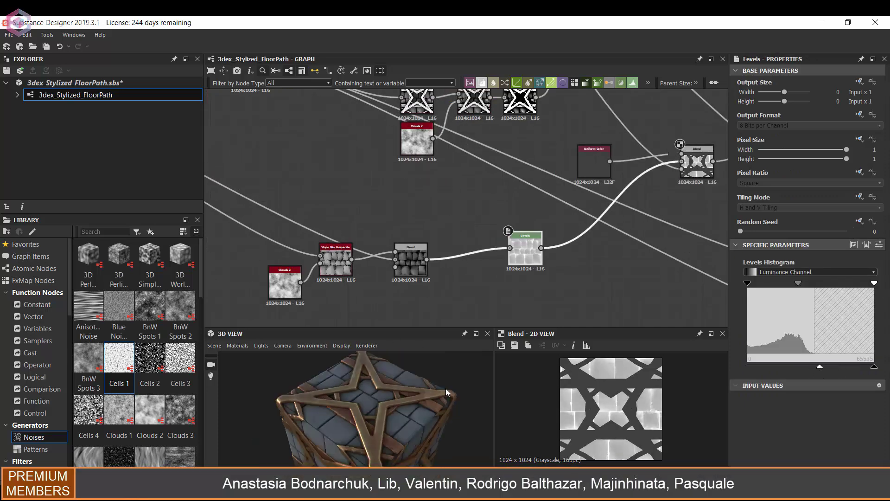
mouse_move(447, 388)
left_mouse_down()
mouse_move(419, 416)
mouse_move(408, 387)
left_mouse_up()
middle_click_drag(579, 209, 446, 242)
left_click(460, 197)
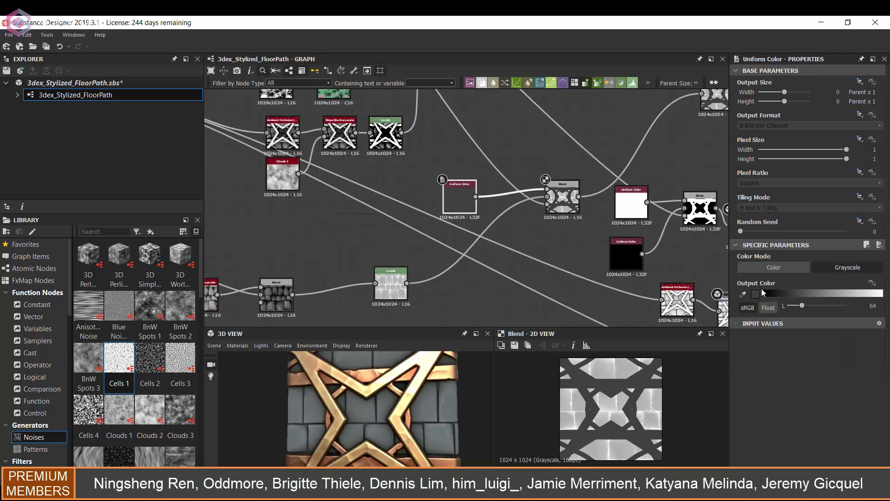
mouse_move(580, 139)
middle_mouse_down()
mouse_move(502, 179)
mouse_move(529, 244)
middle_mouse_up()
left_click(529, 243)
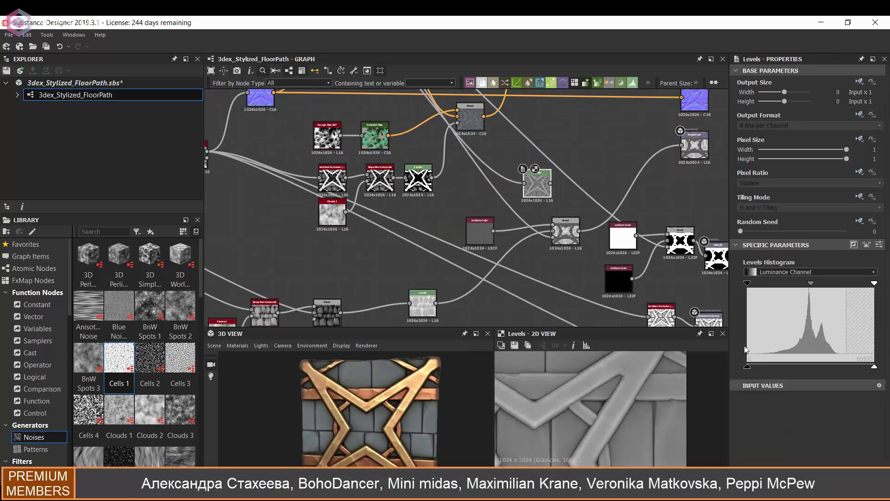
Raise the mask's Levels black point, lower its white point, and darken the output highlights
left_click_drag(747, 282, 791, 283)
left_click_drag(874, 282, 863, 283)
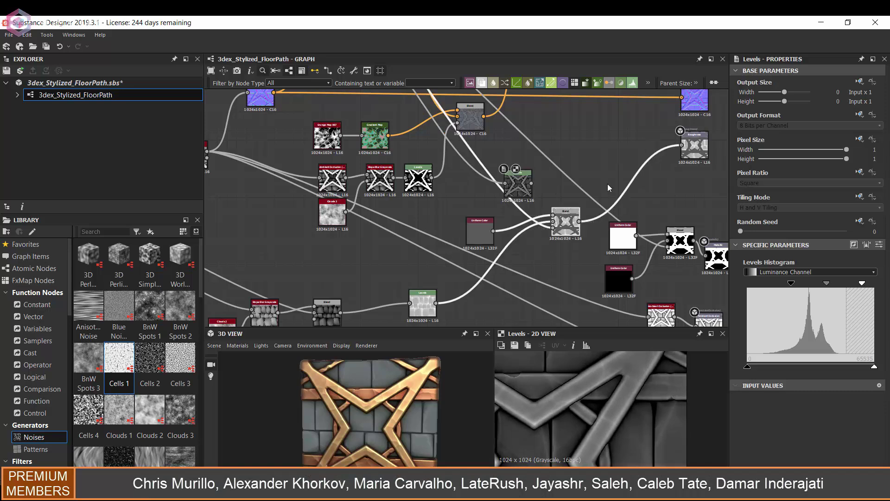
mouse_move(609, 187)
middle_mouse_down()
mouse_move(580, 223)
mouse_move(633, 263)
middle_mouse_up()
left_click(533, 235)
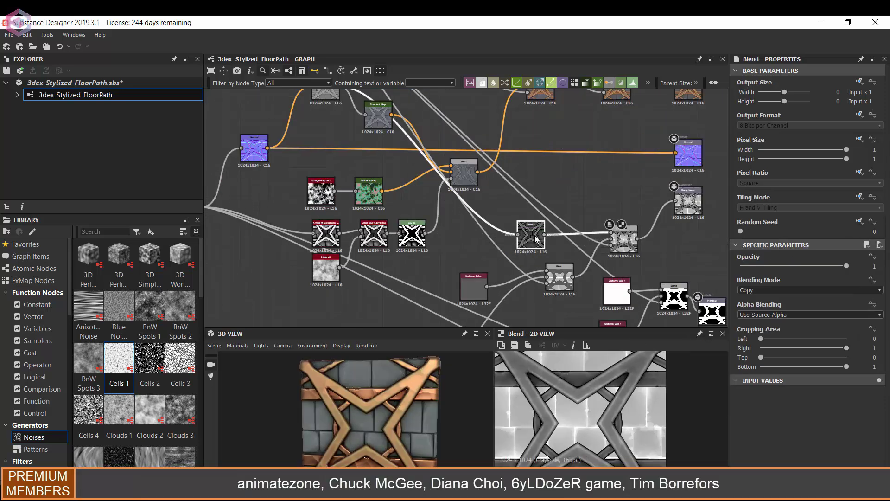
left_click_drag(874, 366, 848, 367)
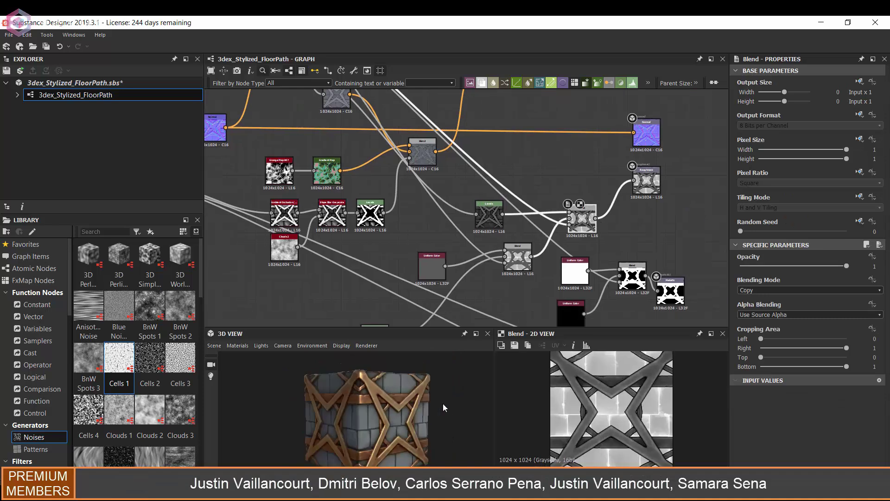
left_click_drag(443, 404, 369, 414)
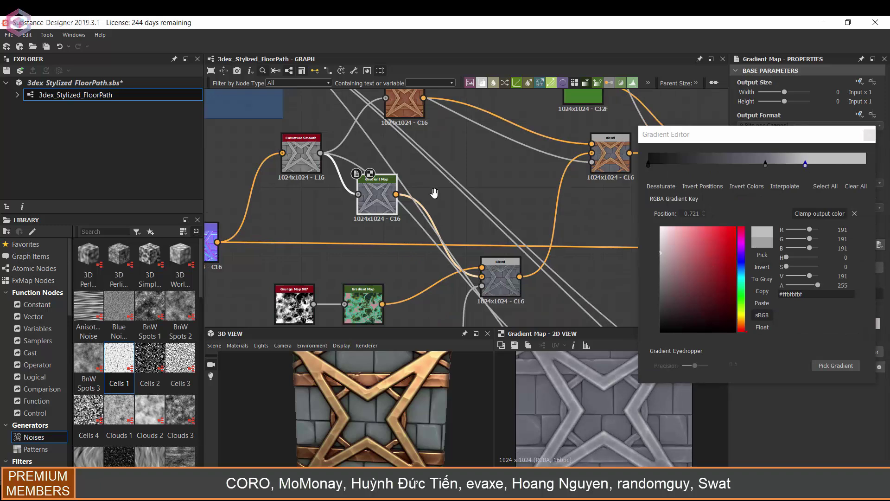
Shift the stone Gradient Map keys to retune the stone tones
left_click_drag(805, 163, 783, 165)
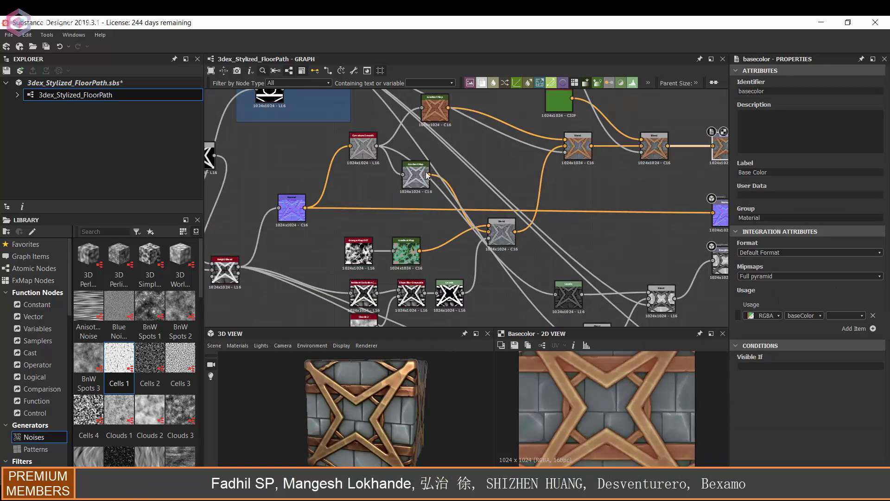
left_click(427, 175)
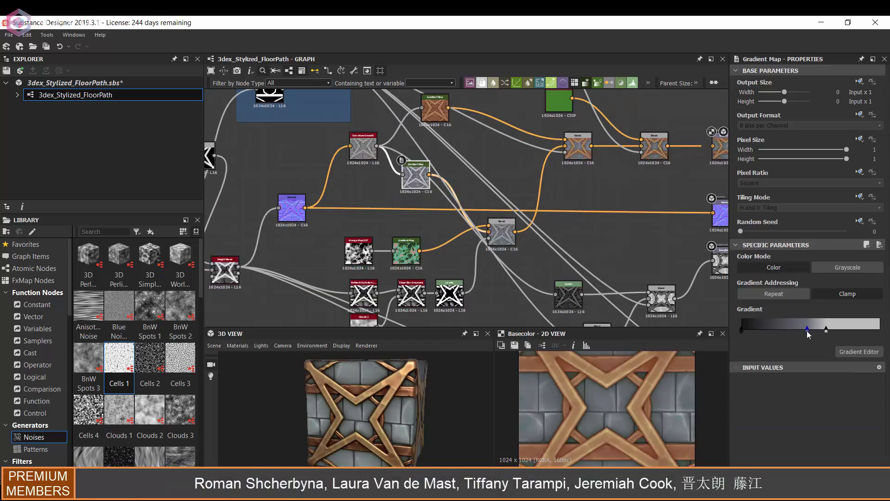
left_click_drag(820, 330, 828, 330)
left_click_drag(436, 417, 408, 402)
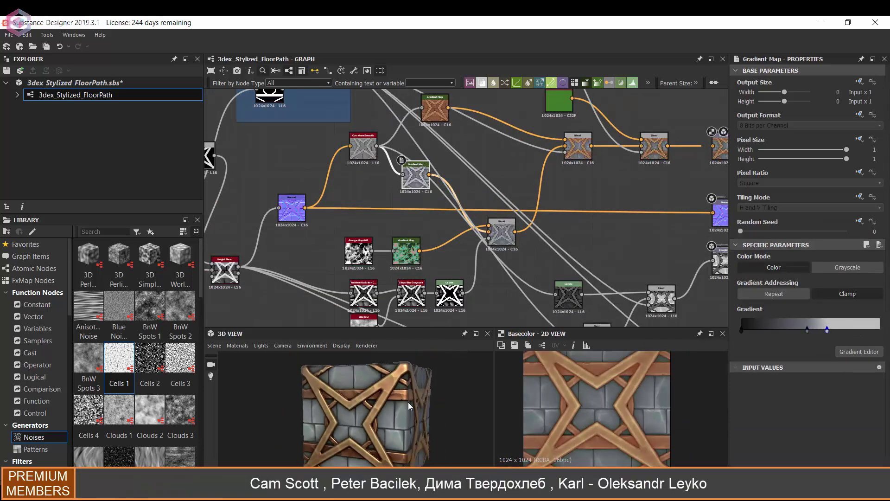
Lower the Blend node's opacity to about 0.32 to mix in the leveled mask
scroll(417, 399, "up", 3)
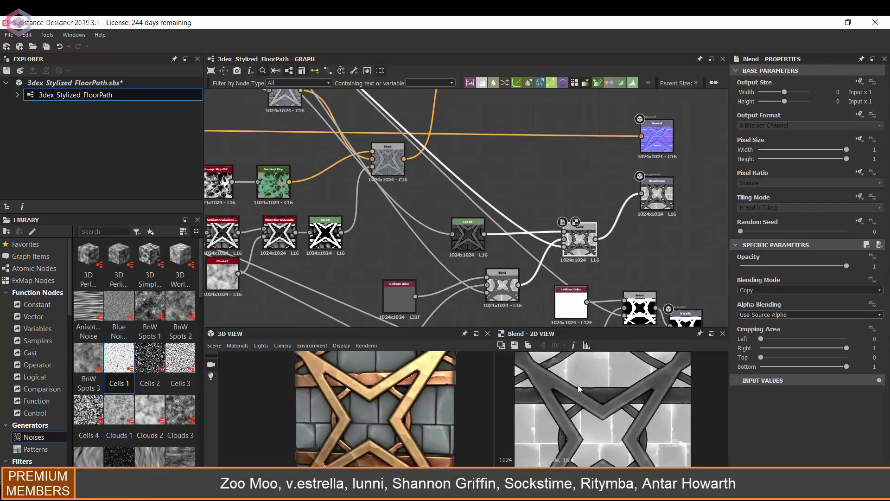
mouse_move(575, 302)
middle_mouse_down()
mouse_move(533, 272)
mouse_move(544, 193)
middle_mouse_up()
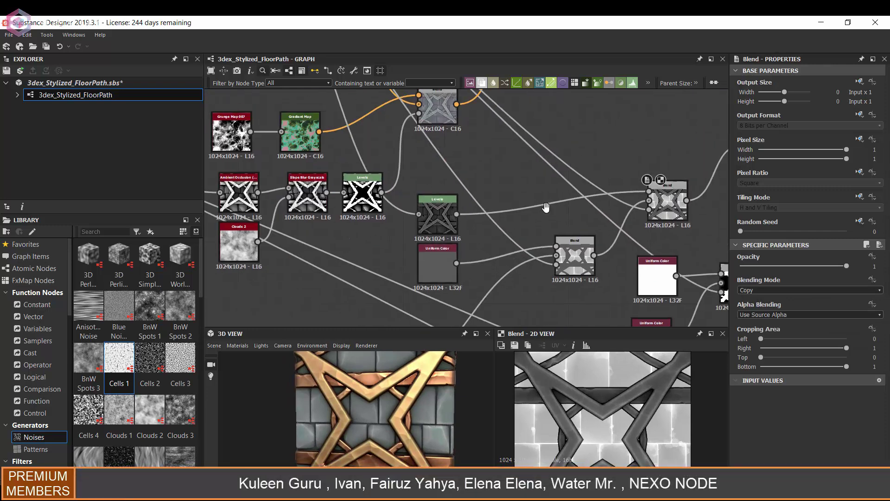
scroll(663, 209, "up", 1)
middle_click_drag(756, 269, 777, 263)
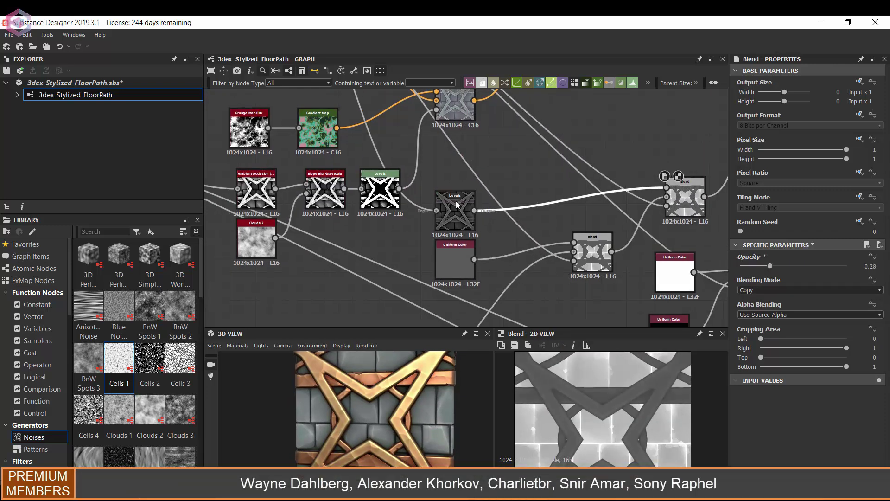
left_click(455, 214)
left_click(699, 219)
left_click_drag(847, 266, 761, 271)
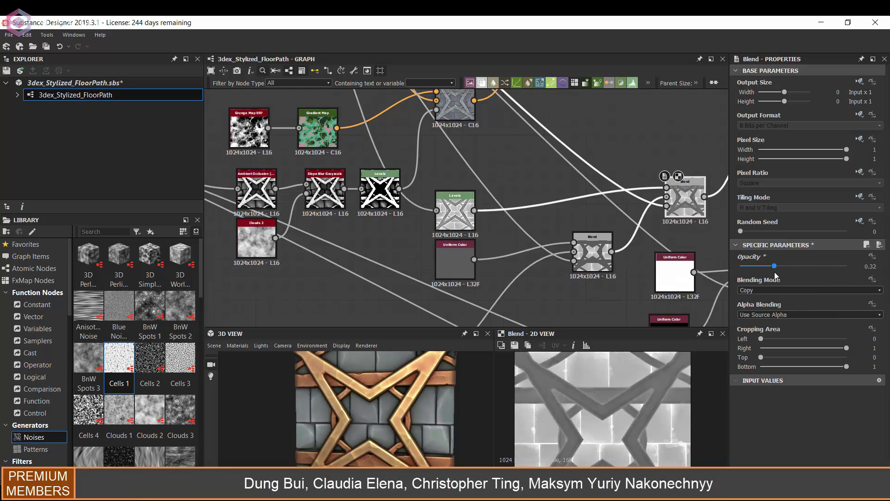
scroll(408, 413, "down", 3)
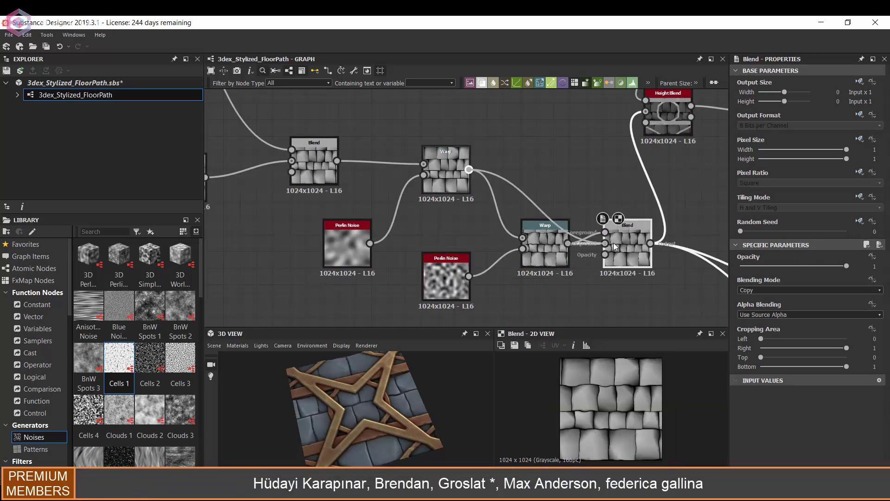
Set the Blend to Multiply mode at about 0.3 opacity
left_click_drag(847, 266, 825, 266)
left_click(810, 290)
left_click(758, 317)
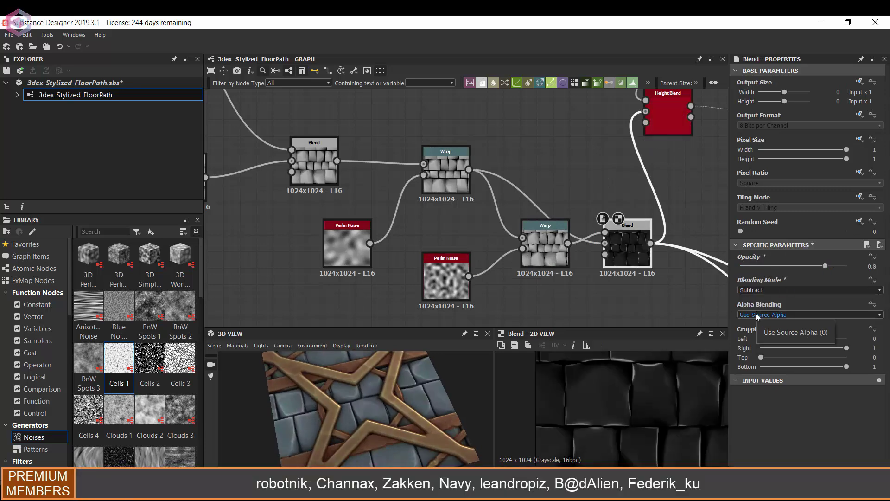
left_click_drag(758, 268, 791, 265)
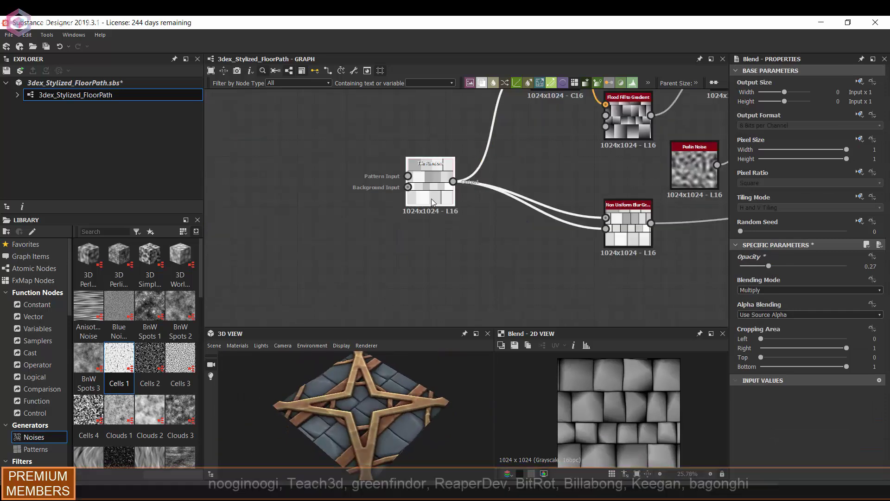
Randomise Tile Random with random X 0.29, offset 0.74 and rotation random 0.54
left_click(431, 202)
mouse_move(757, 411)
left_mouse_down()
mouse_move(732, 407)
mouse_move(780, 392)
mouse_move(745, 399)
left_mouse_up()
scroll(751, 408, "down", 2)
scroll(788, 390, "down", 7)
scroll(783, 393, "down", 3)
left_click_drag(813, 376, 821, 376)
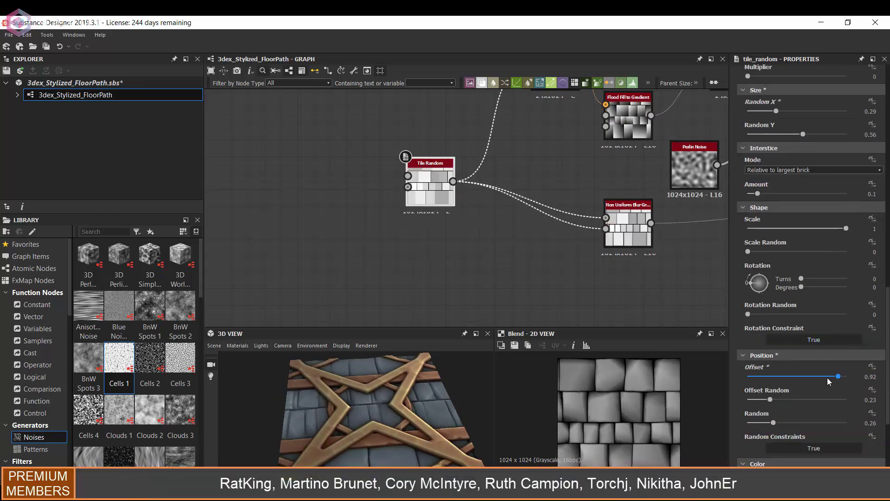
left_click_drag(748, 400, 782, 399)
Set the Tile Random Y amount to 5 rows
scroll(784, 396, "up", 4)
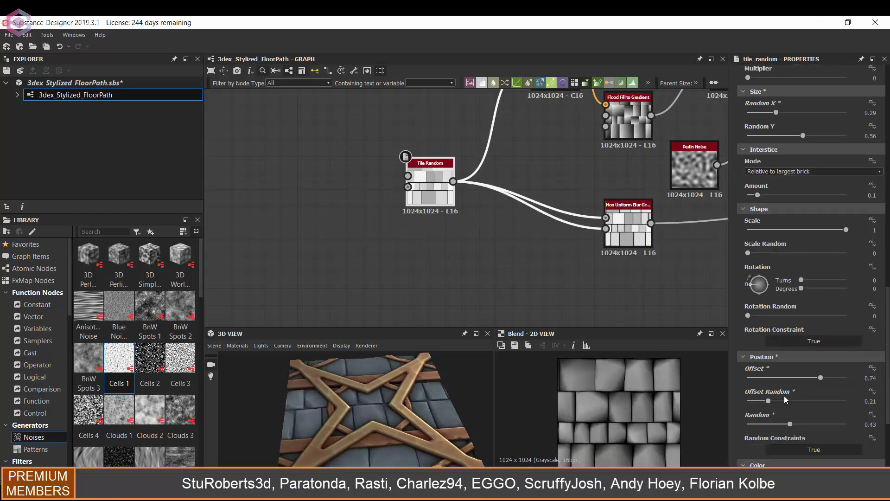
scroll(774, 361, "up", 6)
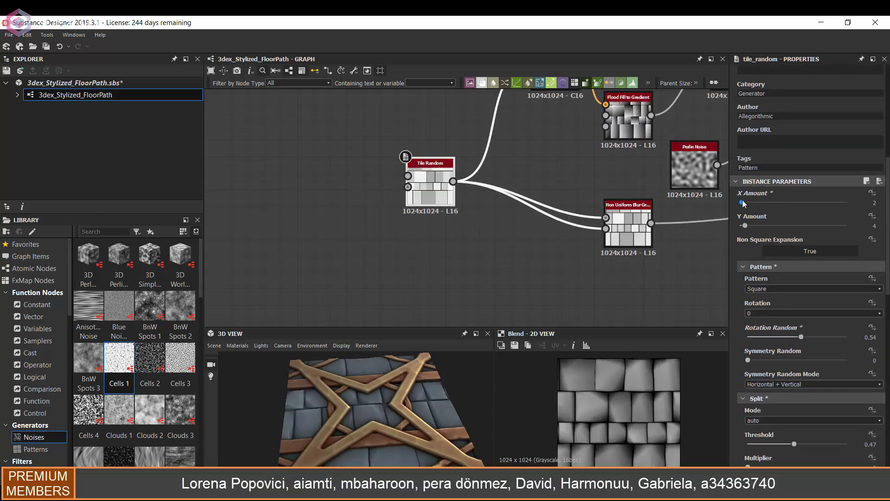
left_click_drag(745, 226, 748, 226)
left_click_drag(421, 412, 344, 402)
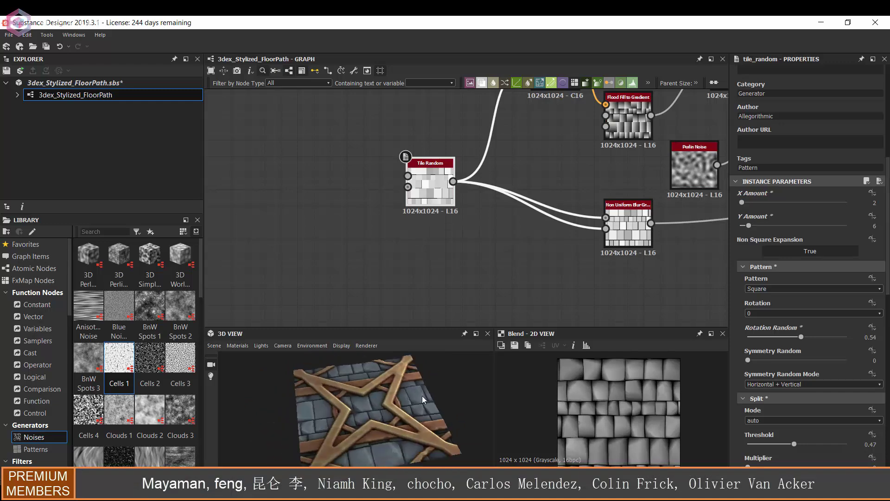
left_click_drag(746, 226, 749, 226)
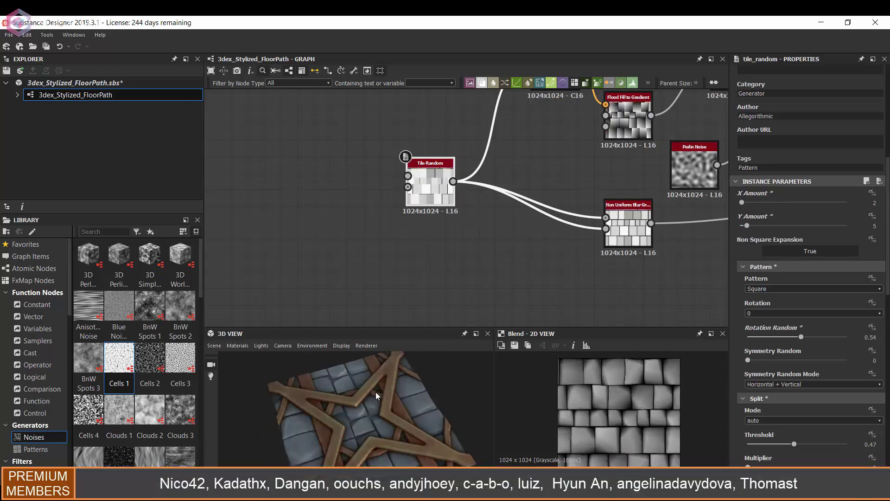